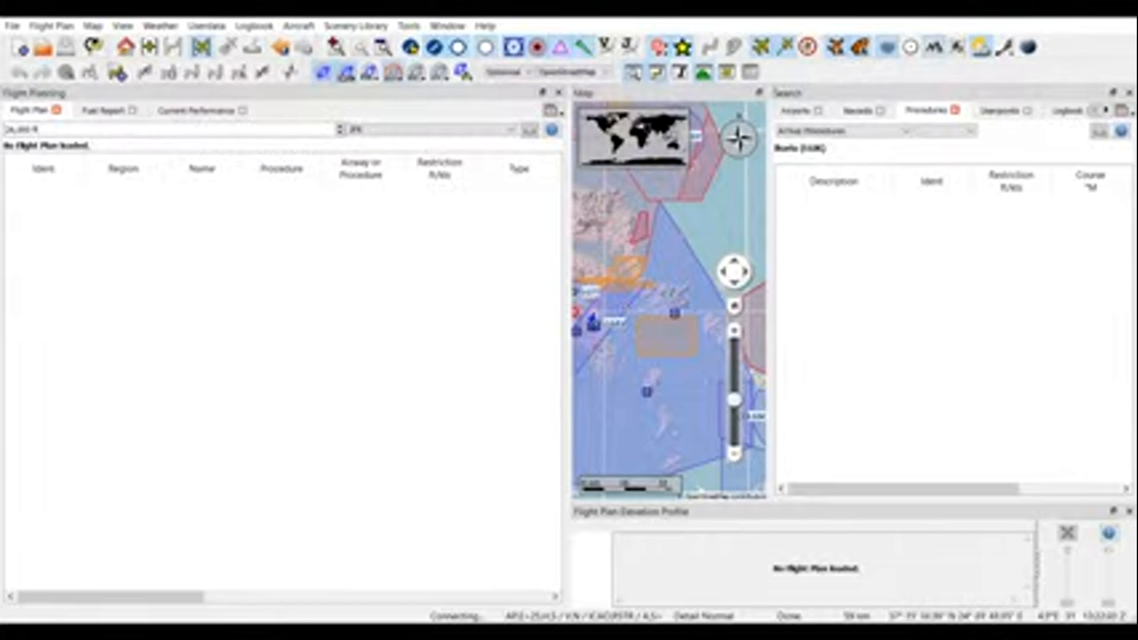
# Step: Locate Mikonos airport (LGMK) on the map and set it as the departure of the flight plan
pyautogui.moveTo(683, 379)
pyautogui.mouseDown()
pyautogui.moveTo(705, 403)
pyautogui.moveTo(663, 417)
pyautogui.moveTo(670, 390)
pyautogui.moveTo(615, 384)
pyautogui.moveTo(665, 379)
pyautogui.mouseUp()
pyautogui.click(734, 330)
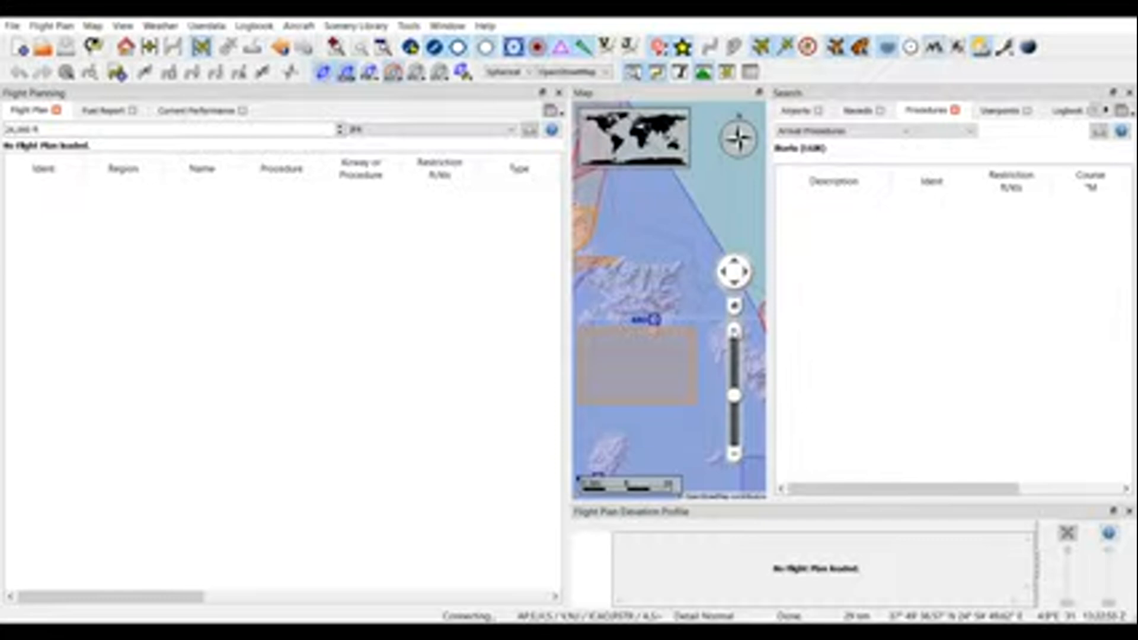
pyautogui.moveTo(693, 444); pyautogui.dragTo(592, 398)
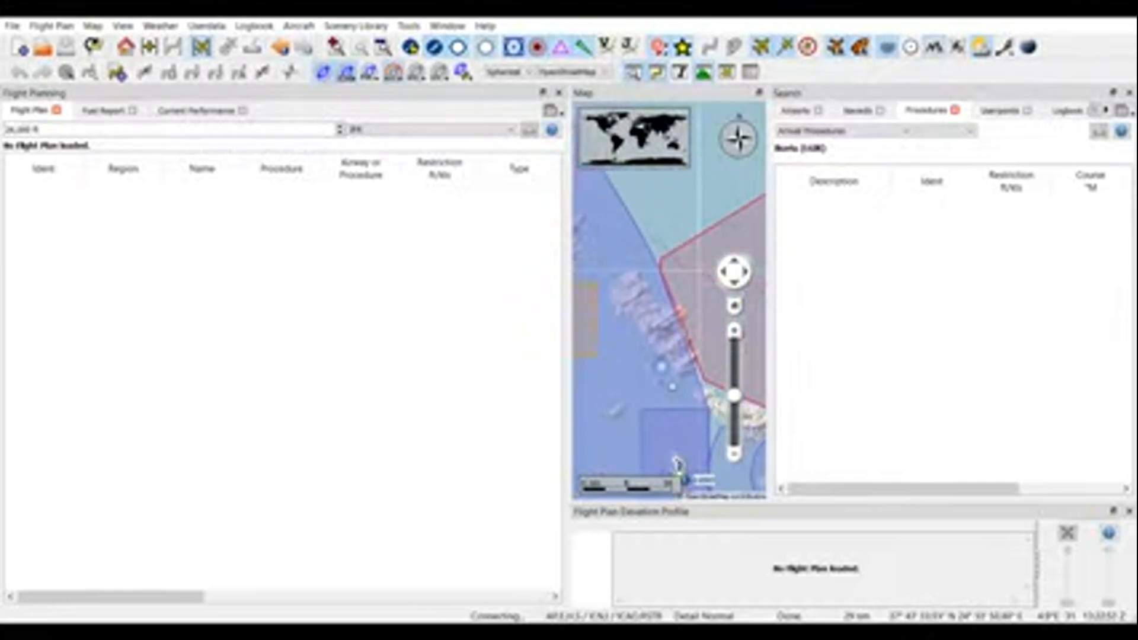
pyautogui.moveTo(678, 465); pyautogui.dragTo(622, 380)
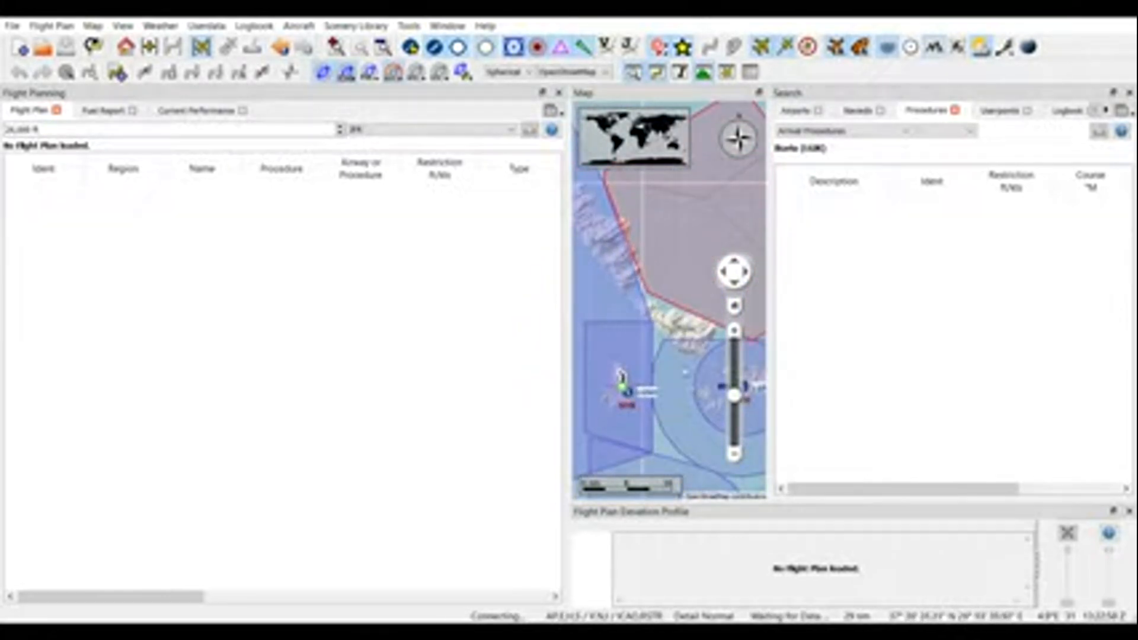
pyautogui.moveTo(623, 314); pyautogui.dragTo(574, 290)
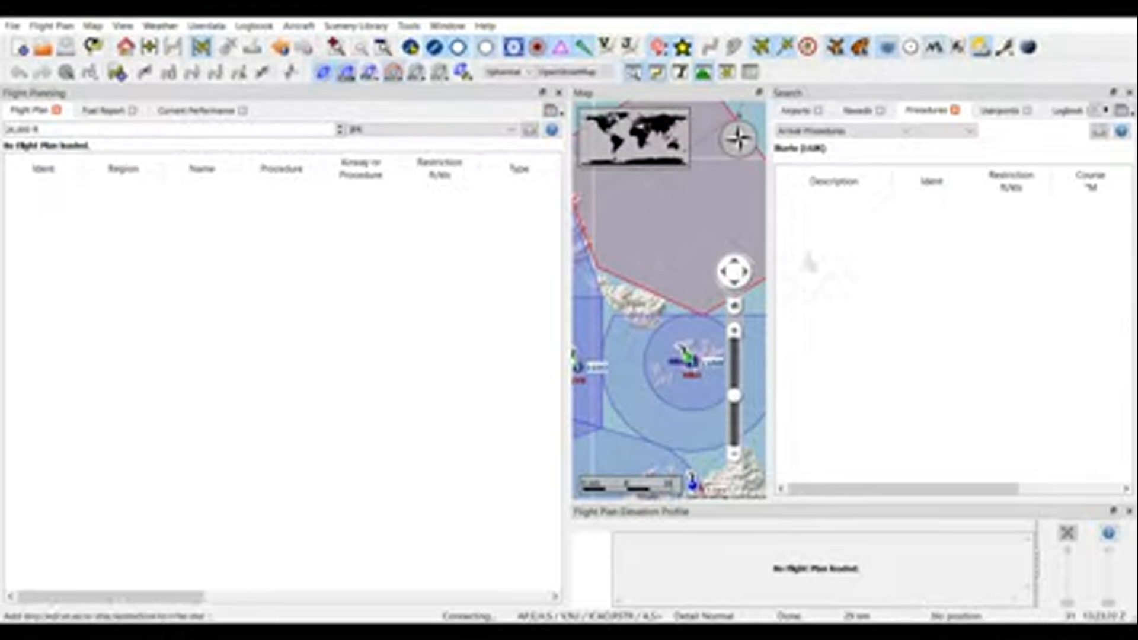
pyautogui.click(816, 221)
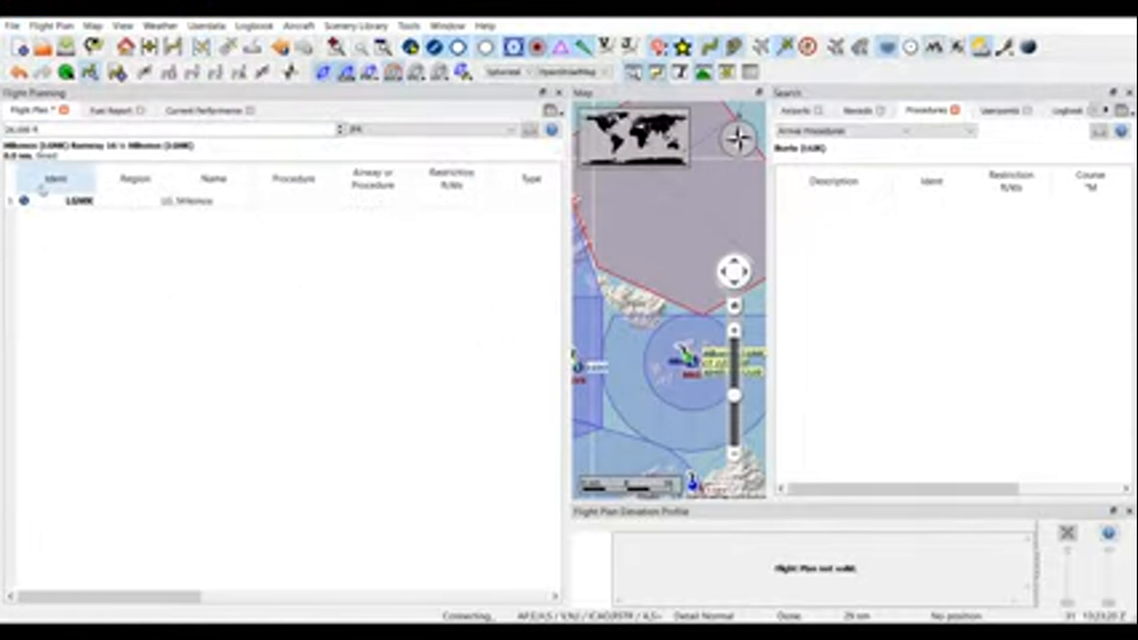
# Step: Set Athens Intl (LGAV) as the destination and calculate a high-altitude airway route from Mikonos
pyautogui.moveTo(636, 354); pyautogui.dragTo(742, 436)
pyautogui.moveTo(586, 301); pyautogui.dragTo(693, 365)
pyautogui.moveTo(594, 282); pyautogui.dragTo(695, 342)
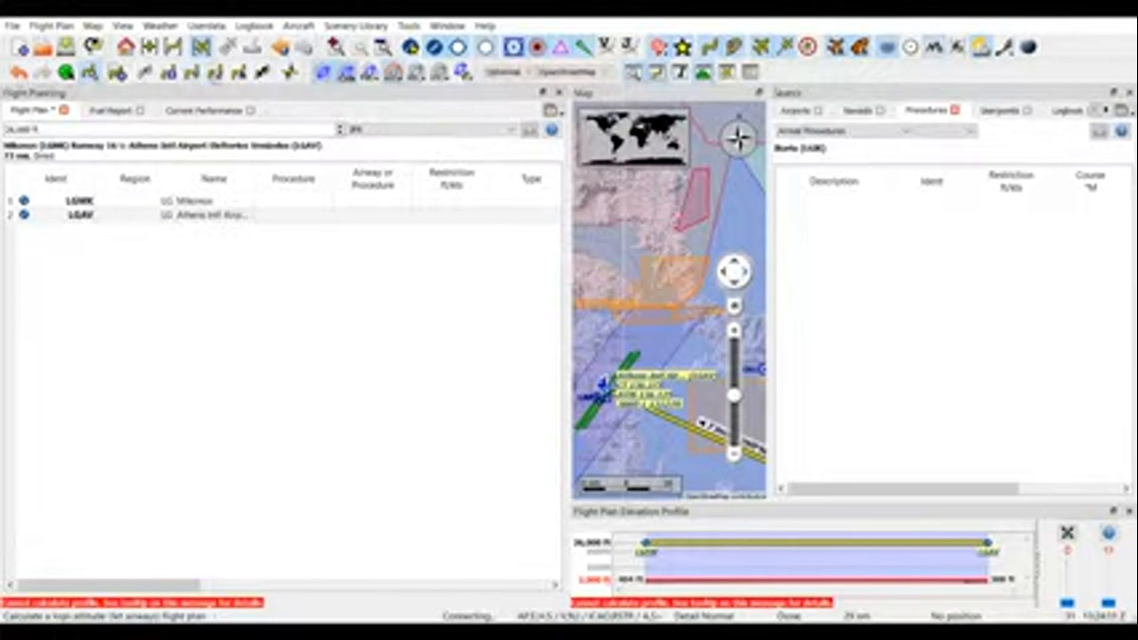
pyautogui.click(215, 73)
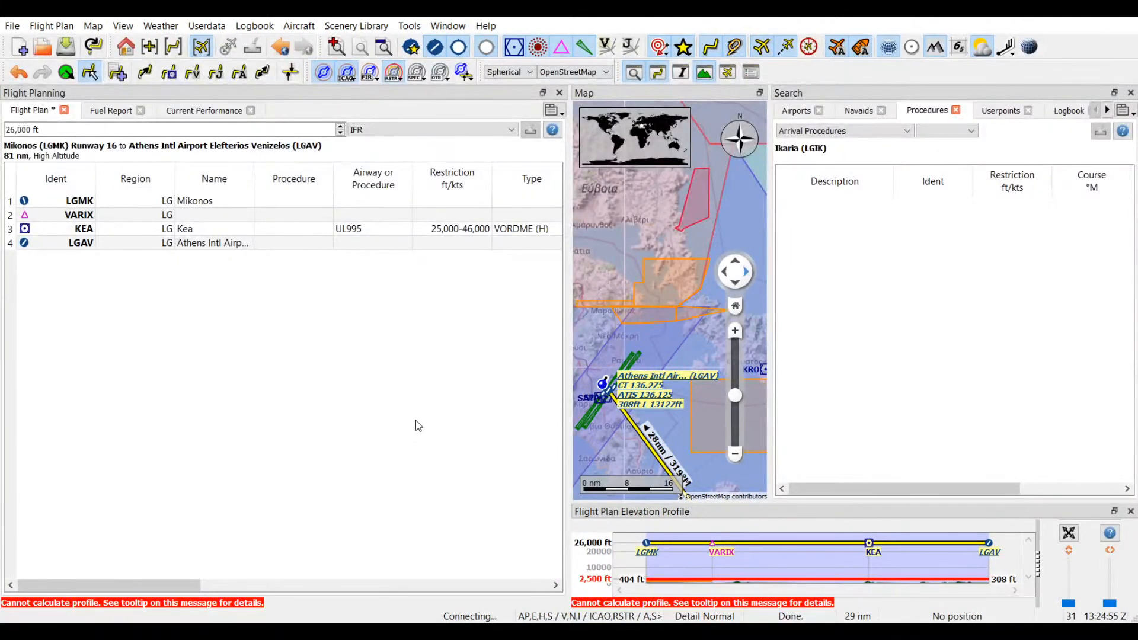
pyautogui.moveTo(652, 559)
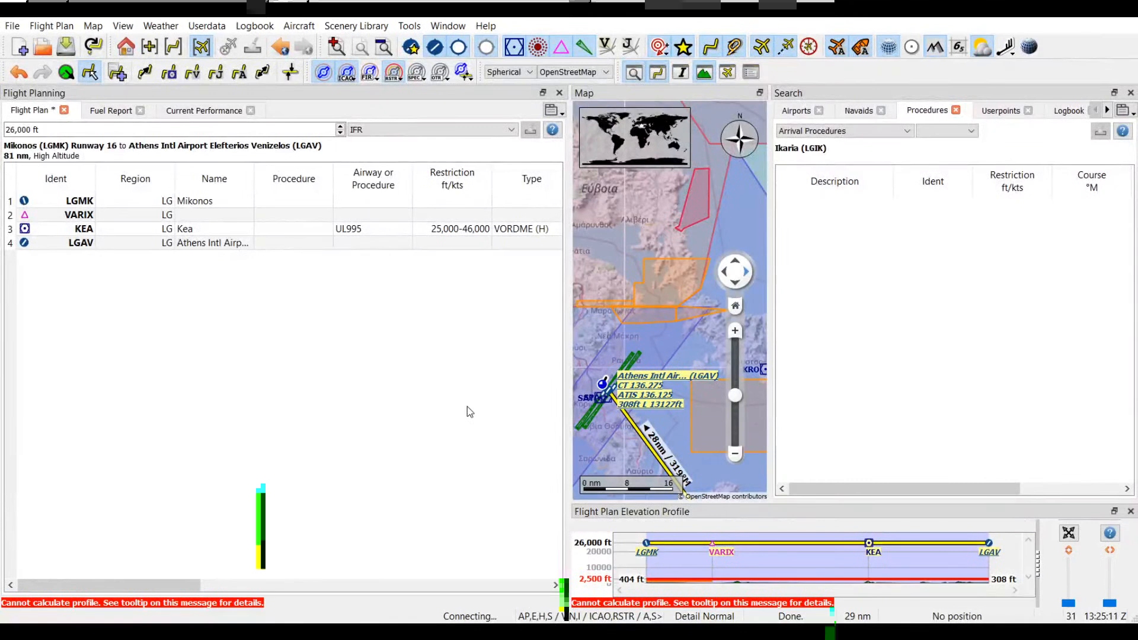
# Step: Show the departure procedures for Mikonos (LGMK), filtered to Runway 34
pyautogui.click(91, 205)
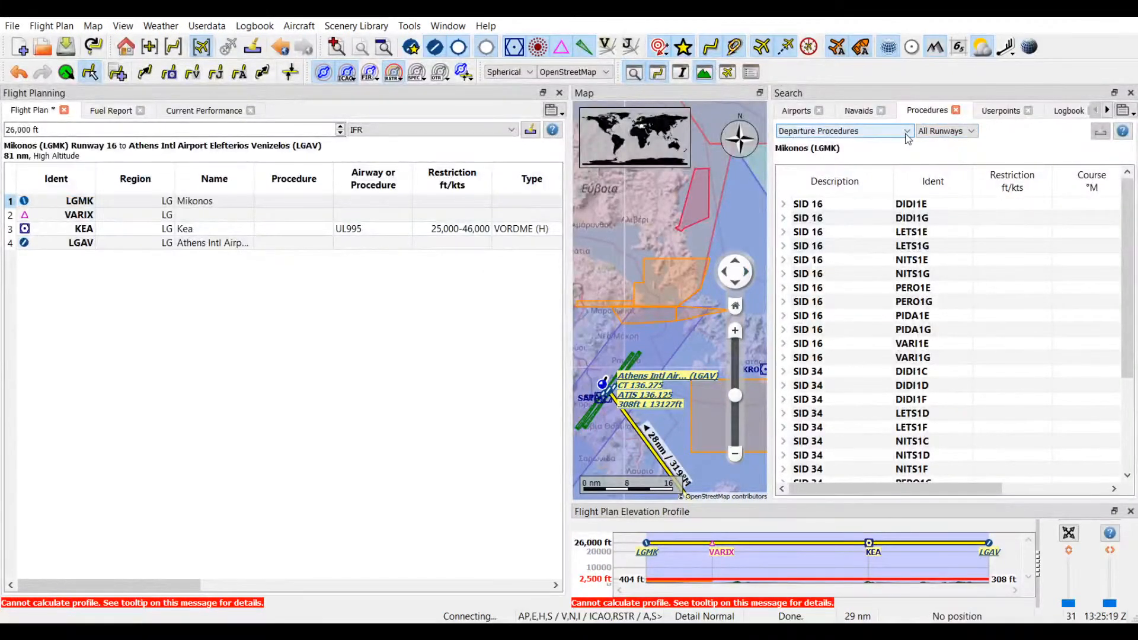
pyautogui.click(924, 134)
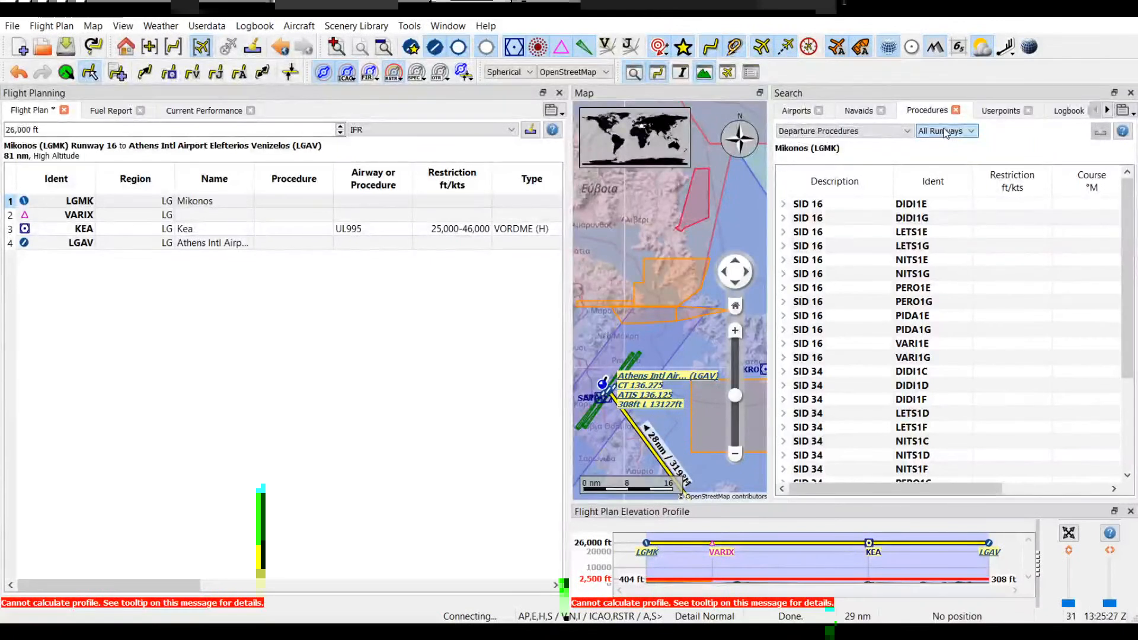
pyautogui.click(947, 177)
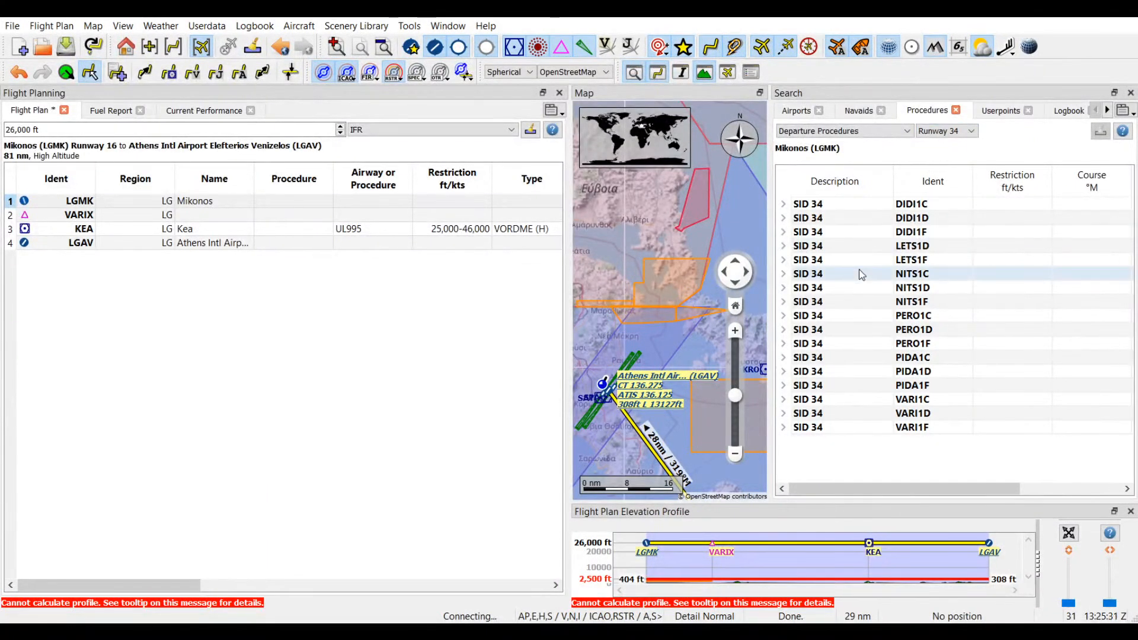
# Step: Preview the Runway 34 departures DIDI1C, DIDI1D, LETS1D and LETS1F on the map around Mikonos
pyautogui.moveTo(687, 344); pyautogui.dragTo(582, 252)
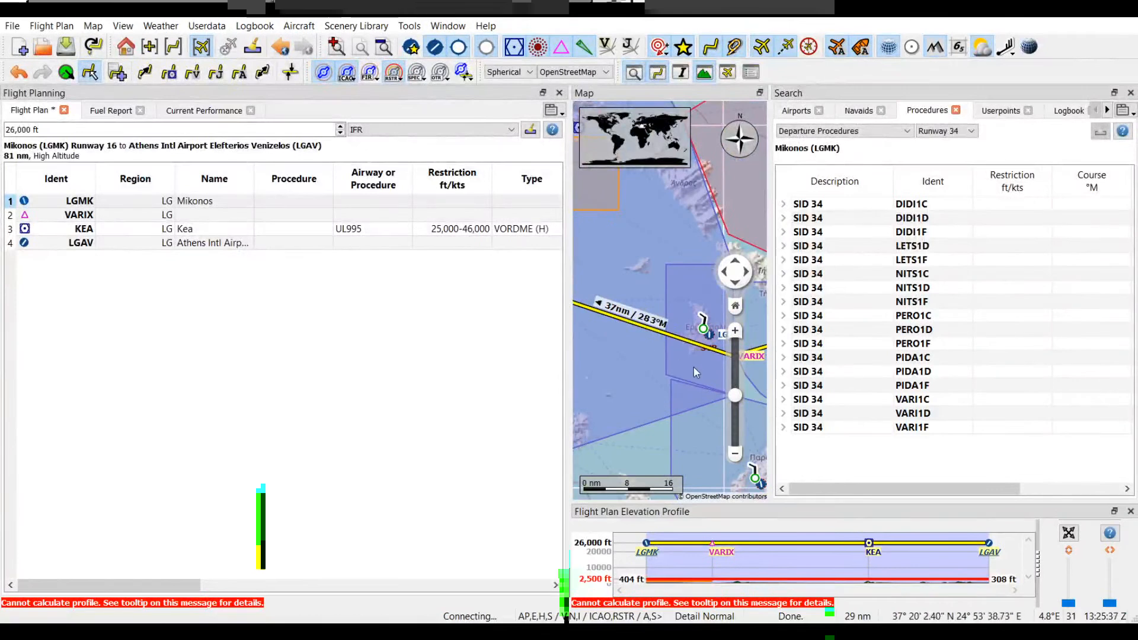
pyautogui.moveTo(642, 376); pyautogui.dragTo(583, 292)
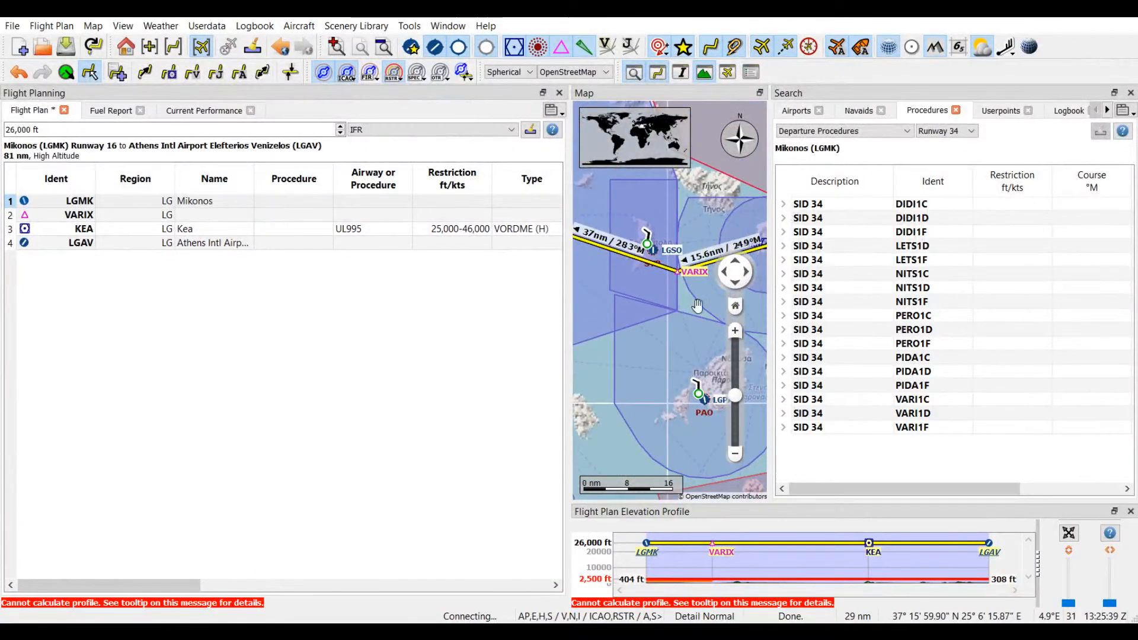
pyautogui.moveTo(699, 305); pyautogui.dragTo(598, 328)
pyautogui.moveTo(685, 322); pyautogui.dragTo(698, 341)
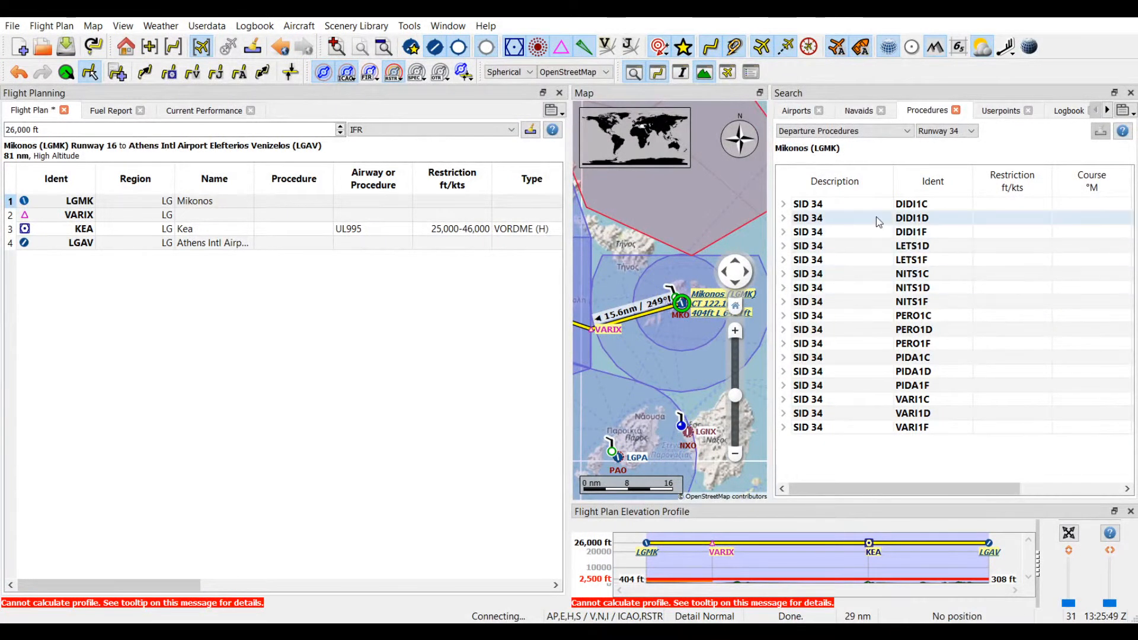
pyautogui.click(847, 203)
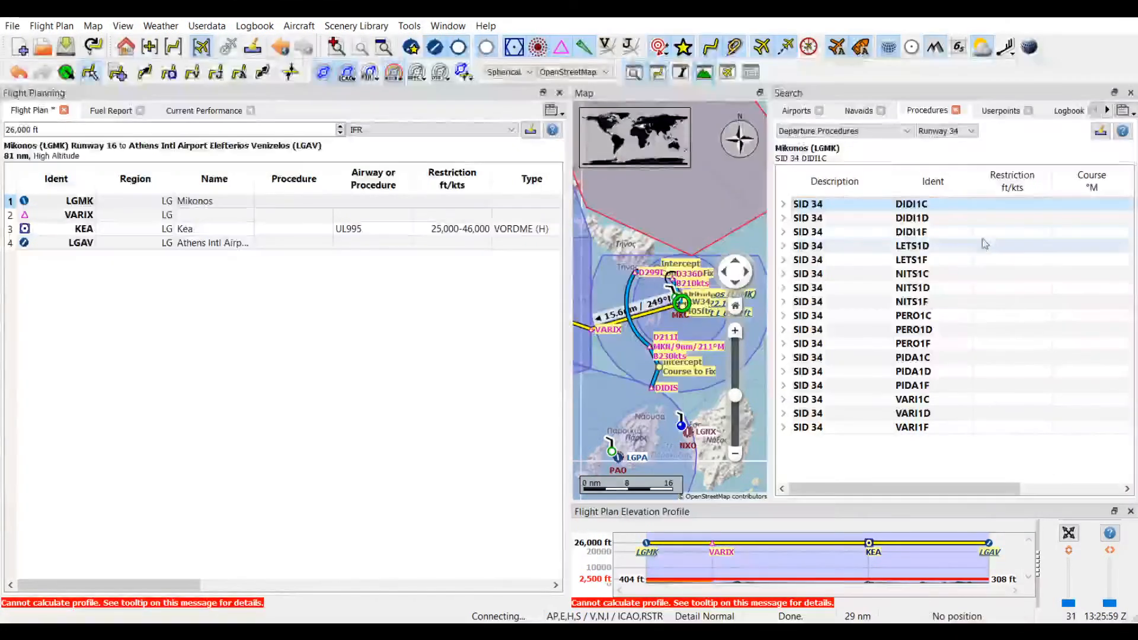
pyautogui.click(891, 221)
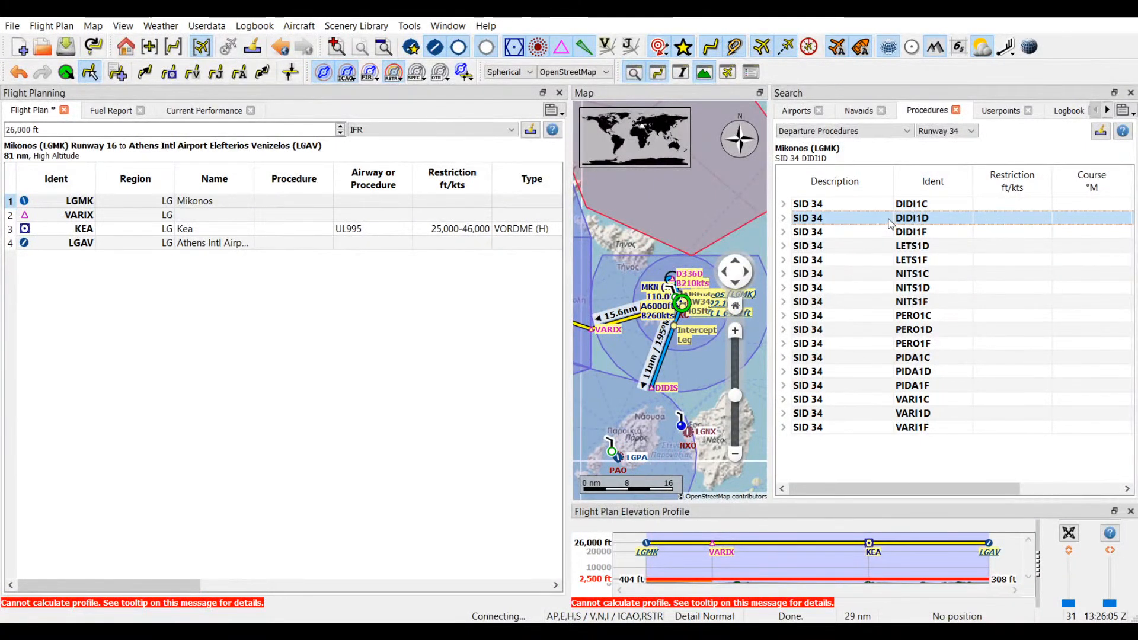
pyautogui.click(847, 245)
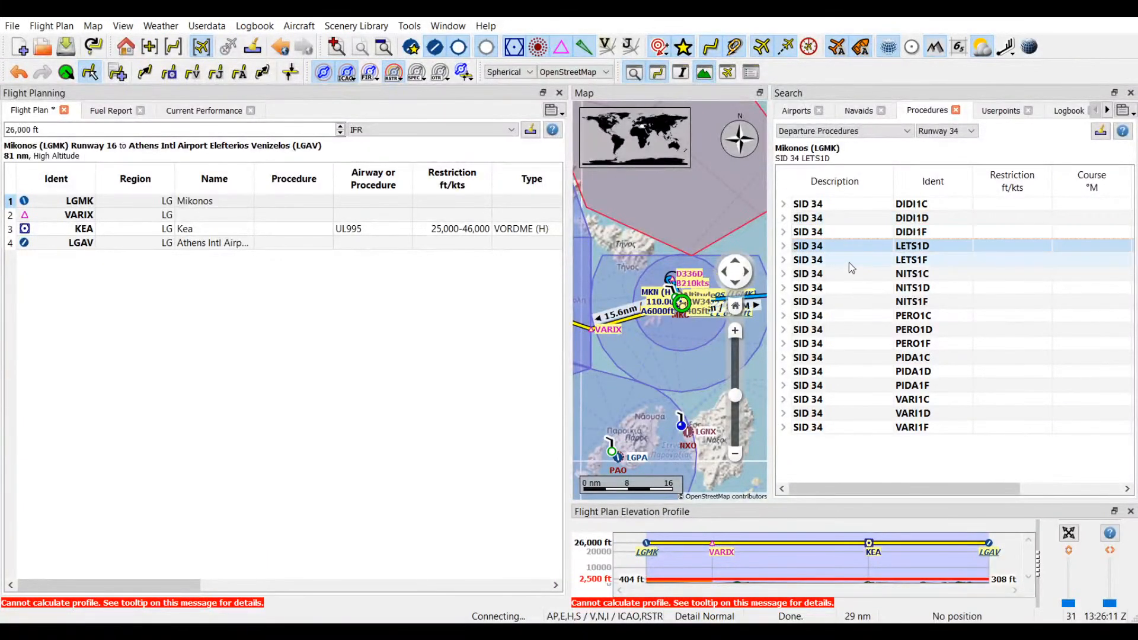
pyautogui.click(849, 261)
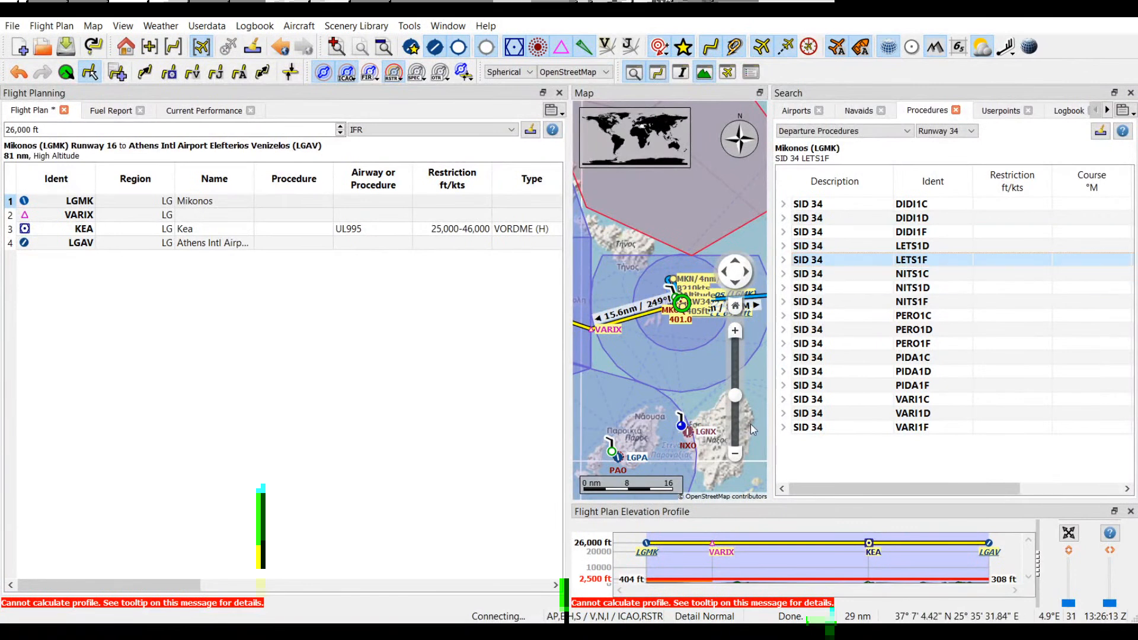
# Step: Preview the NITS1, PERO1 and PIDA1 departures (C, D and F variants) from Runway 34 on a wider map view
pyautogui.click(735, 455)
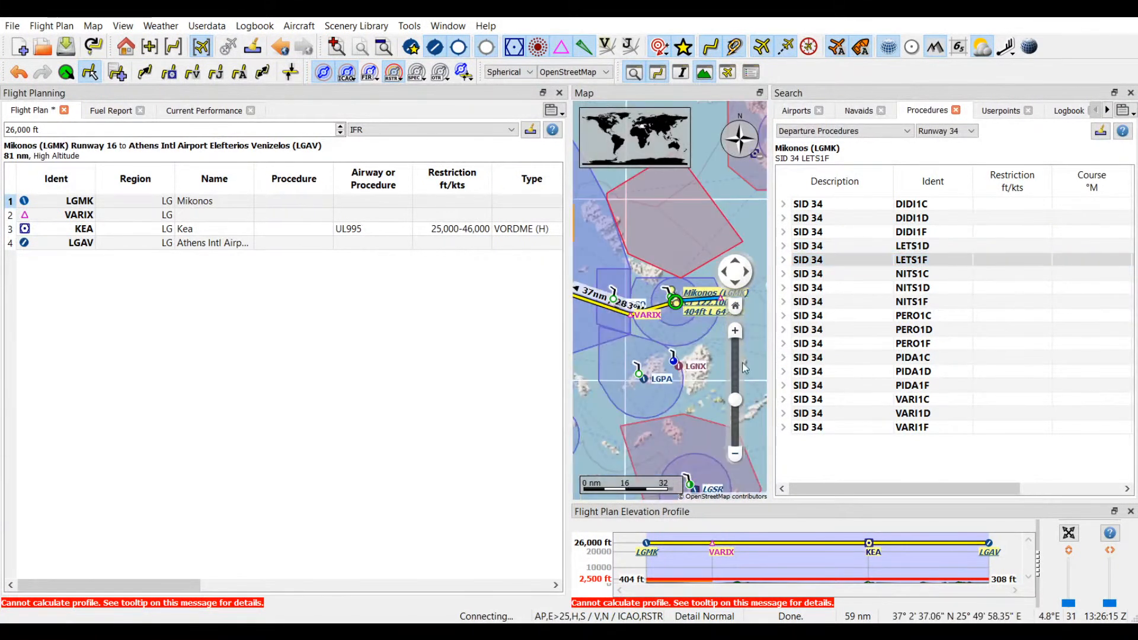
pyautogui.click(845, 275)
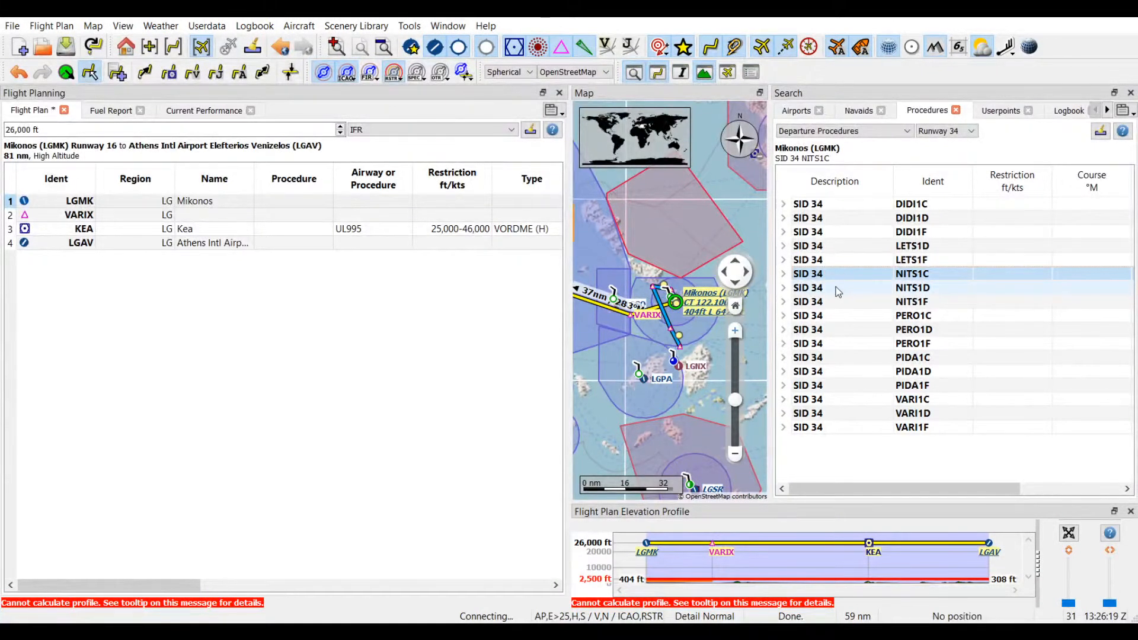
pyautogui.click(838, 289)
pyautogui.click(845, 301)
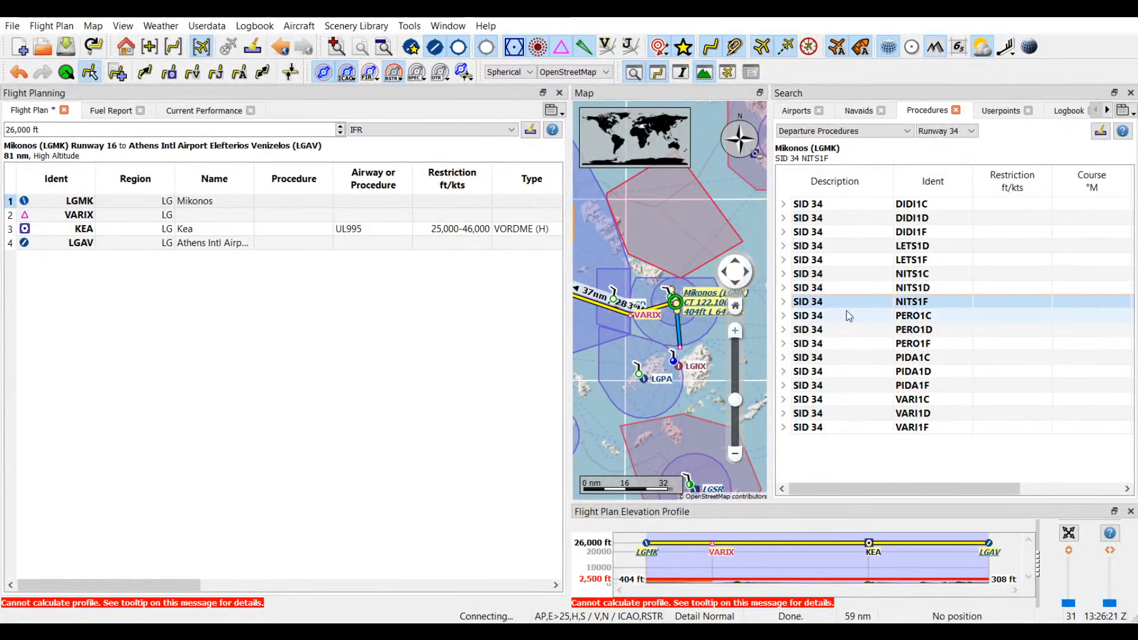
pyautogui.click(846, 316)
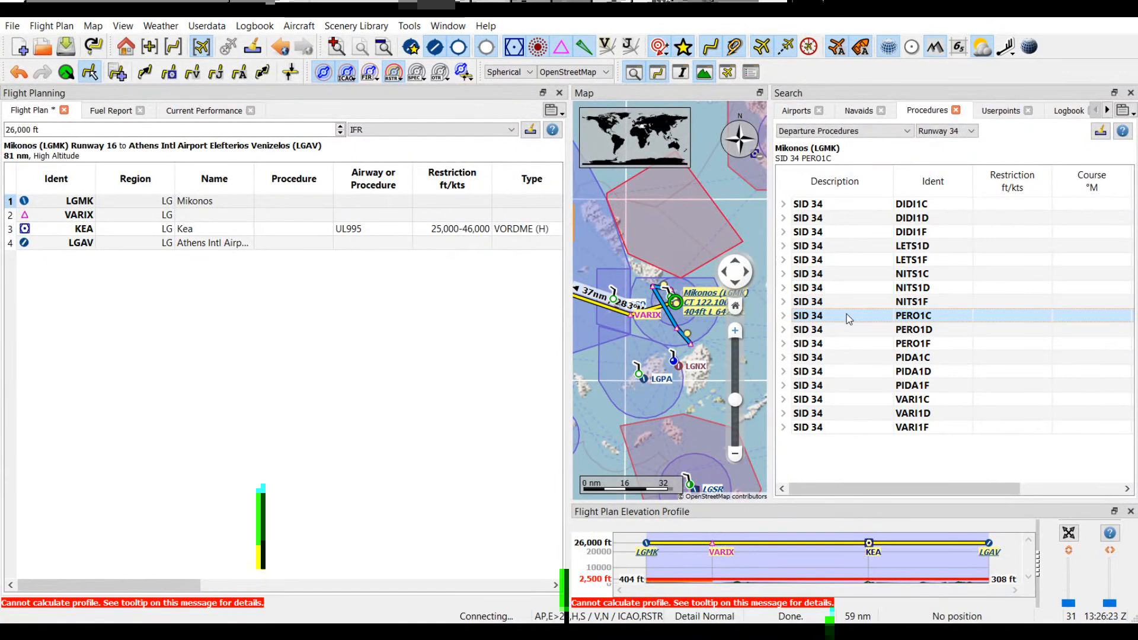
pyautogui.click(848, 329)
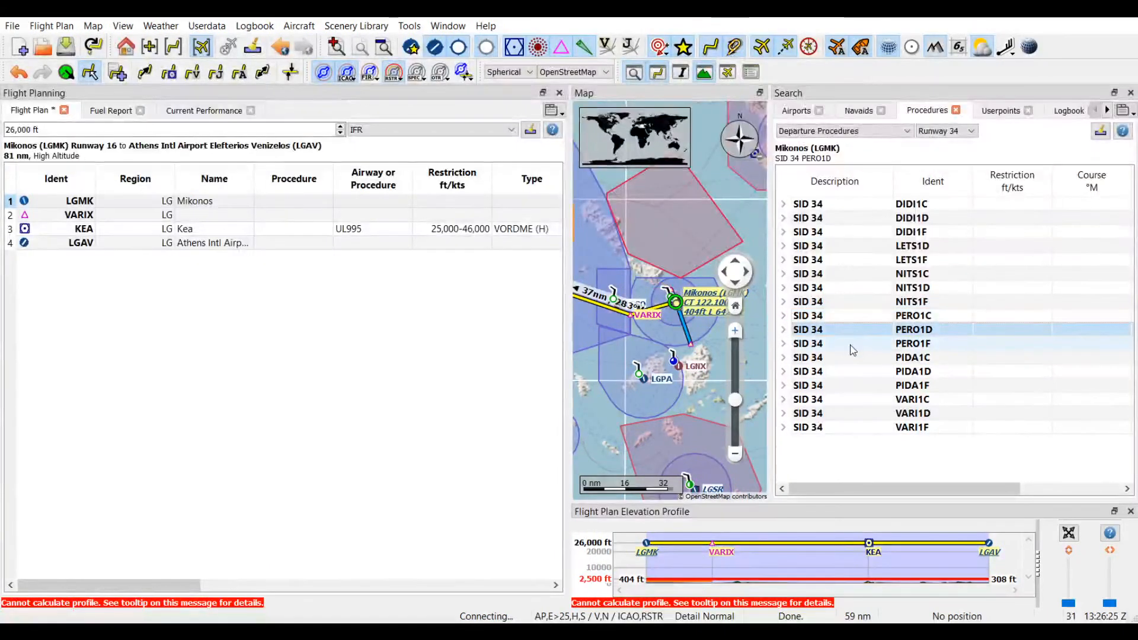
pyautogui.click(854, 347)
pyautogui.click(846, 358)
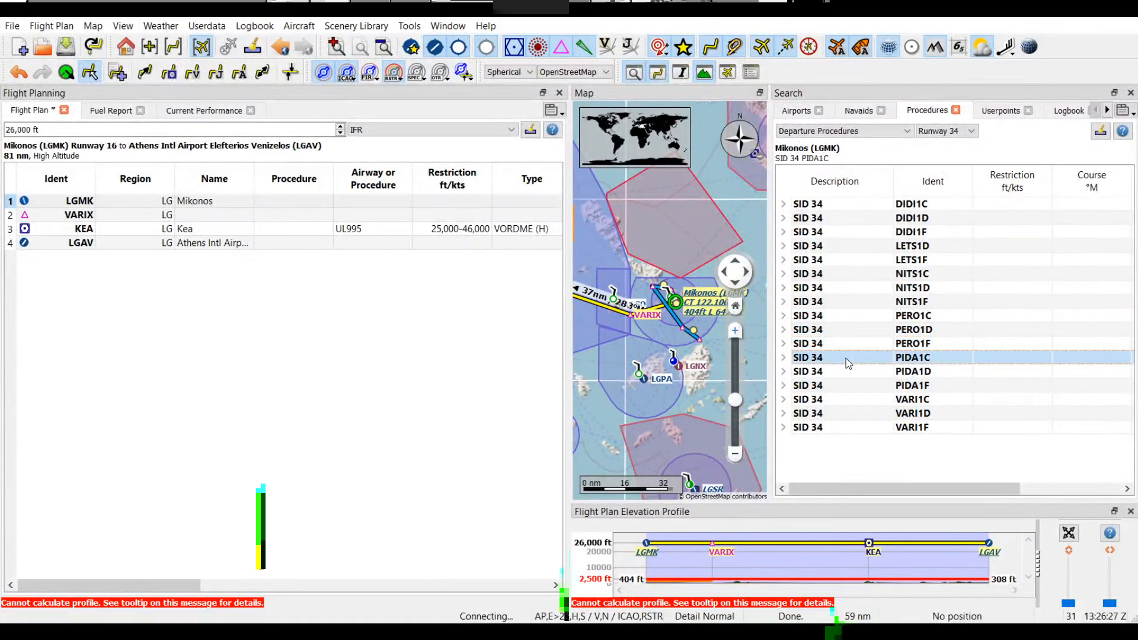
pyautogui.click(849, 372)
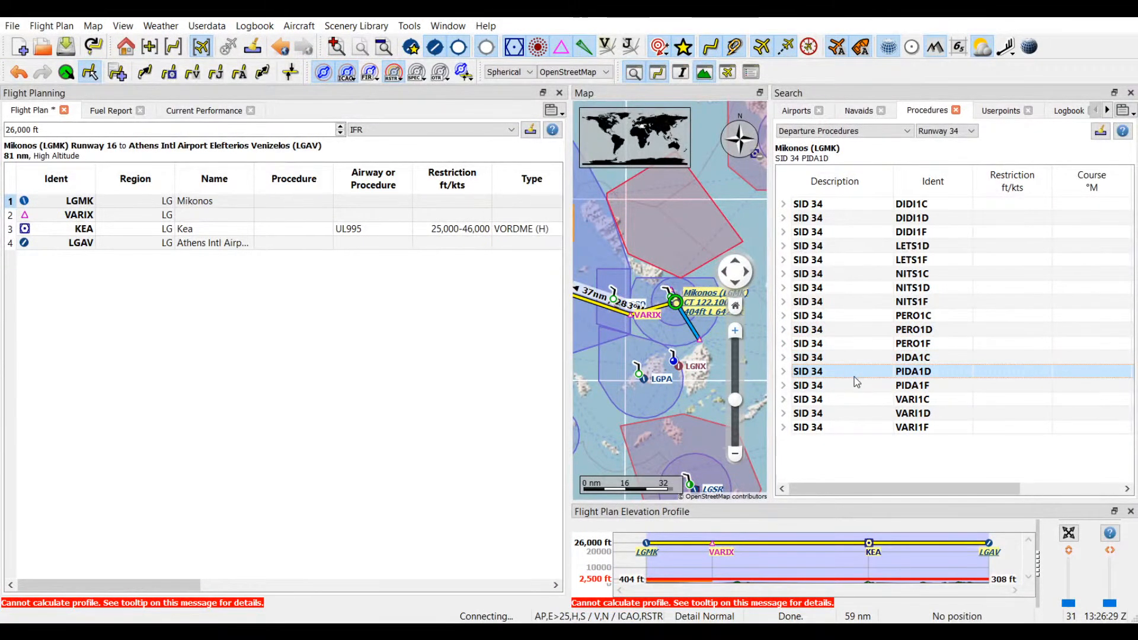
pyautogui.click(842, 387)
# Step: Compare the VARI1C, VARI1D and VARI1F departure routes toward VARIX, keeping VARI1D selected for a closer look
pyautogui.click(845, 401)
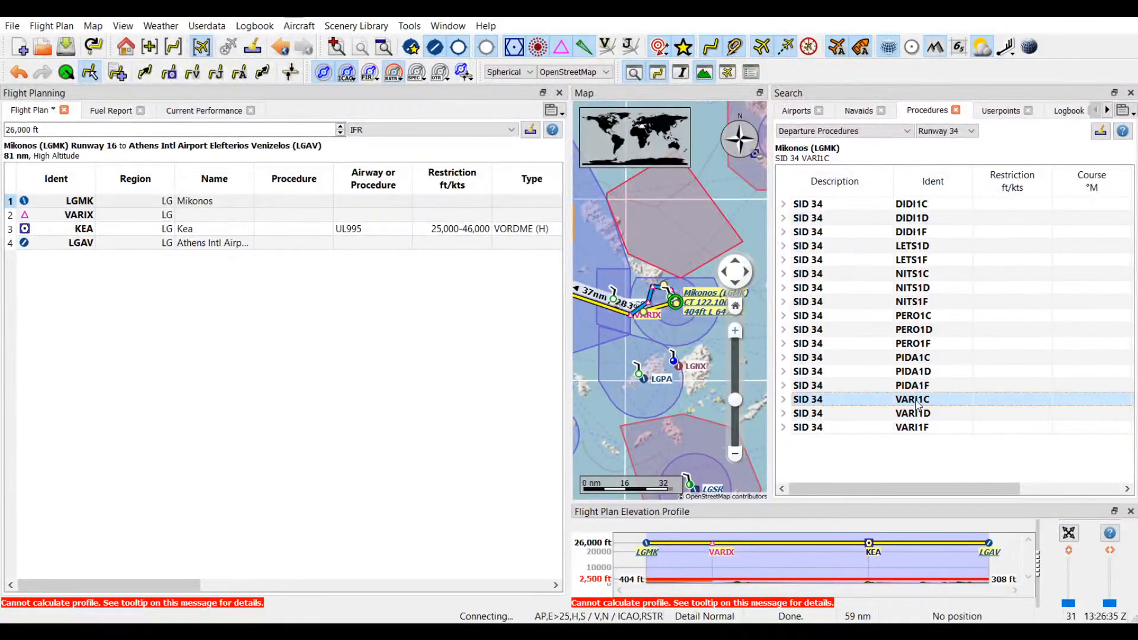
pyautogui.click(882, 415)
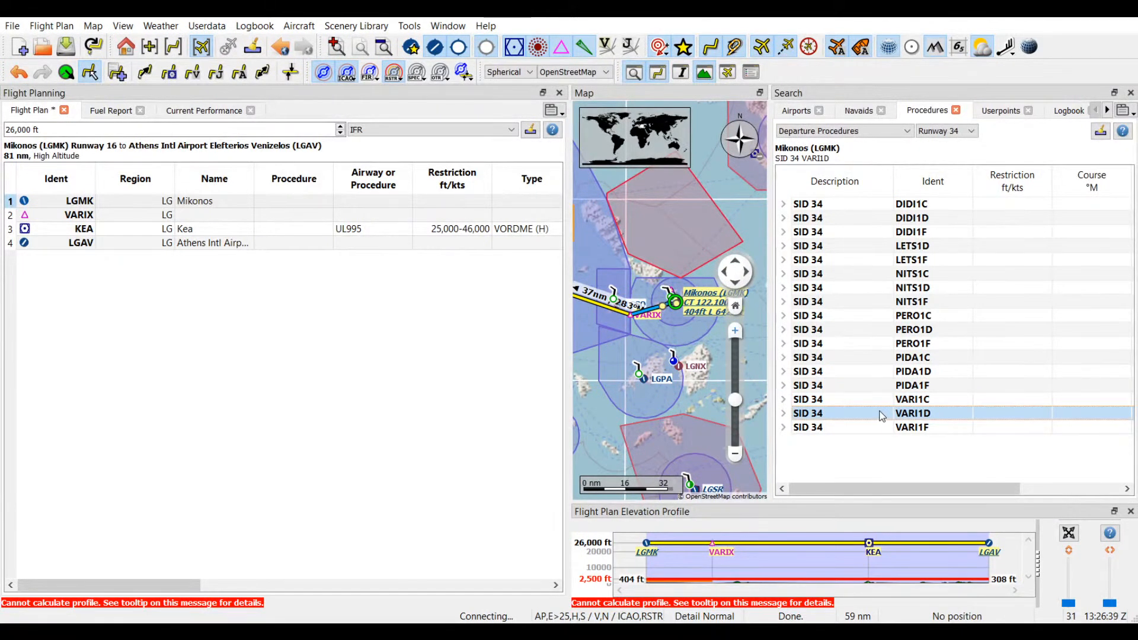
pyautogui.click(866, 400)
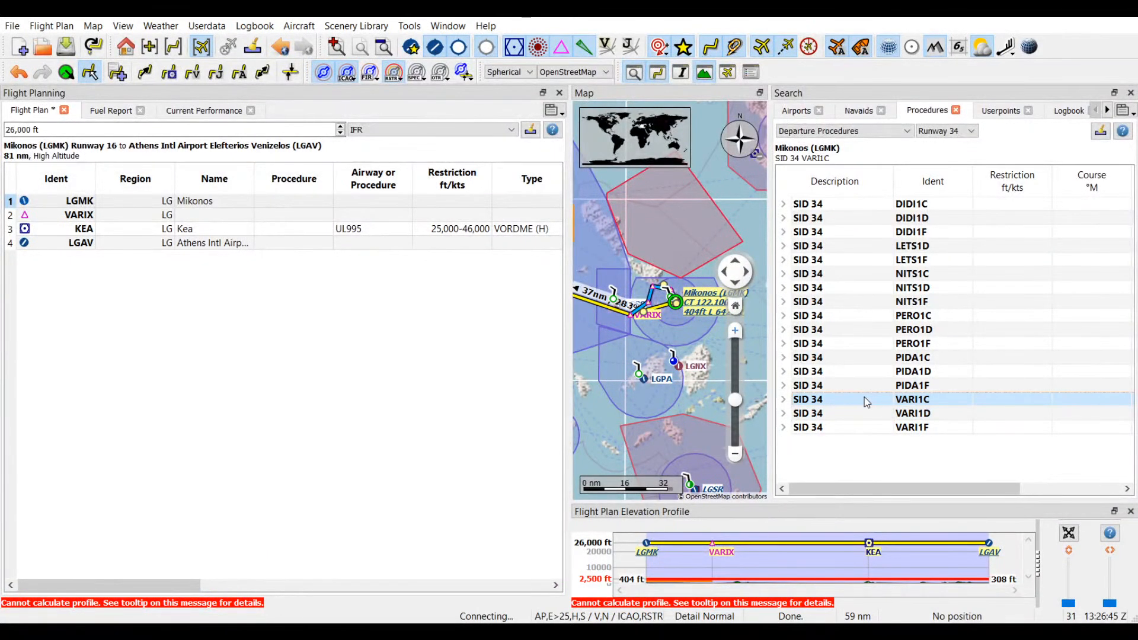
pyautogui.press('Down')
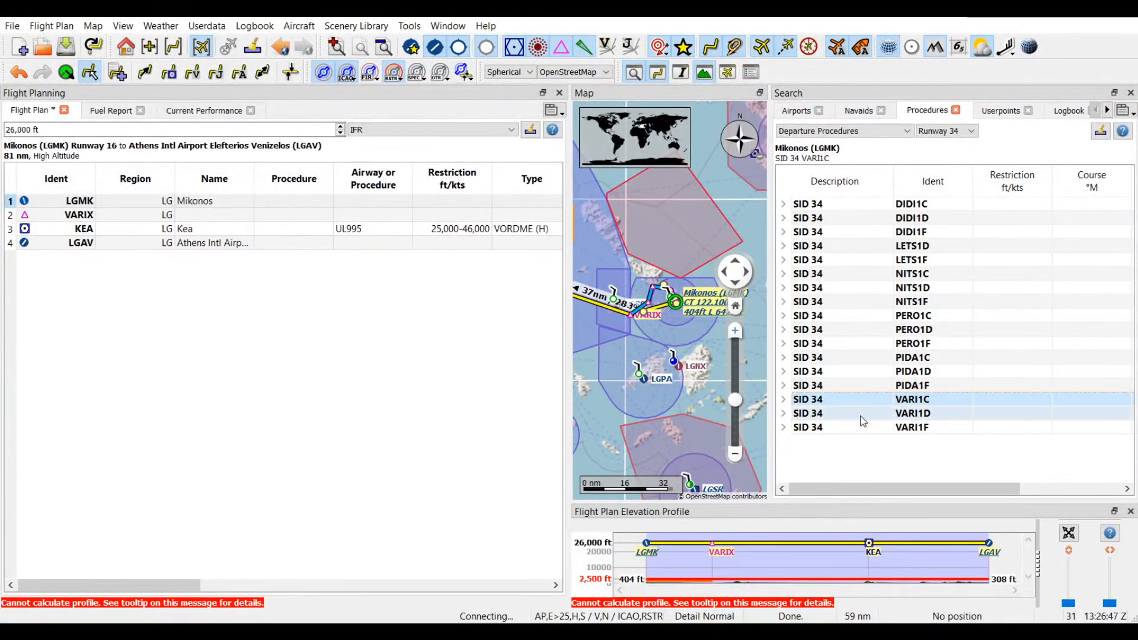
pyautogui.click(862, 429)
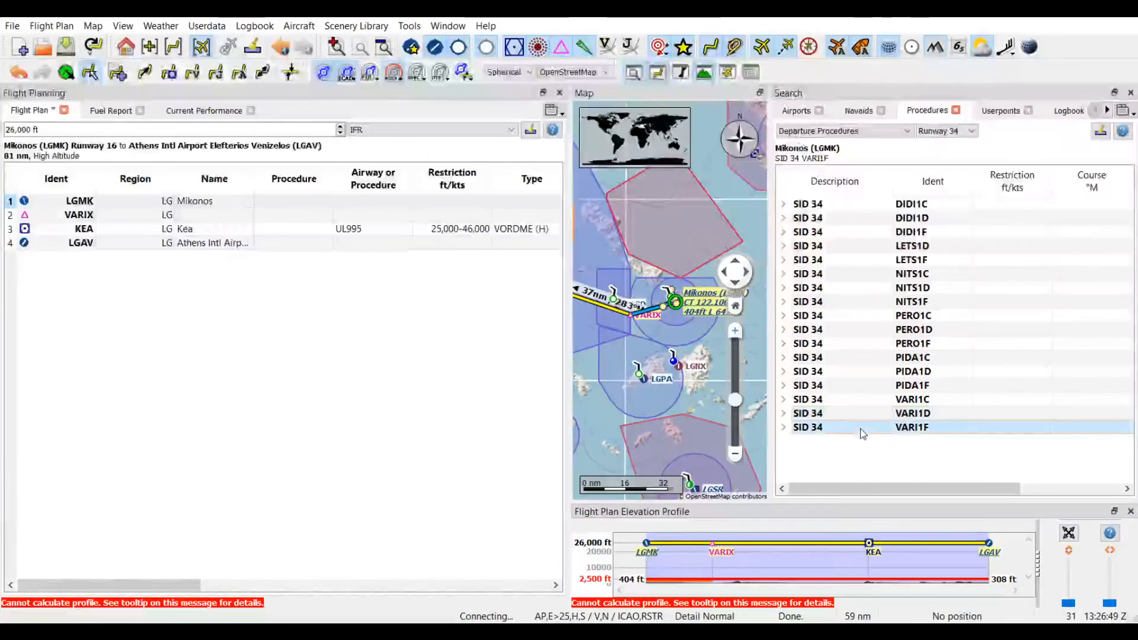
pyautogui.click(861, 419)
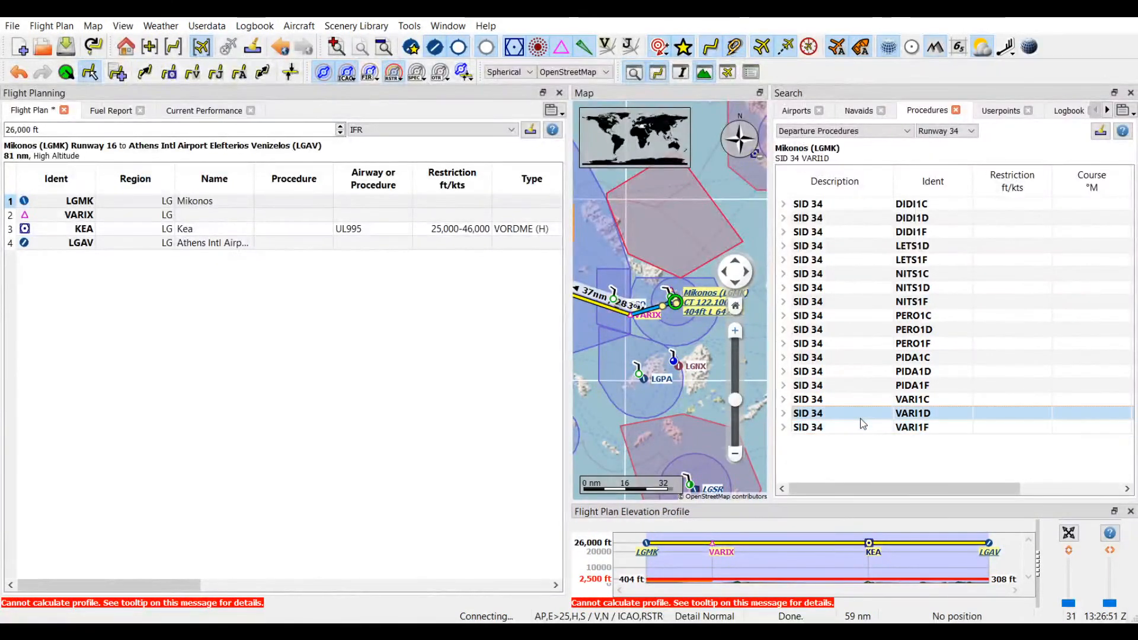
pyautogui.click(863, 401)
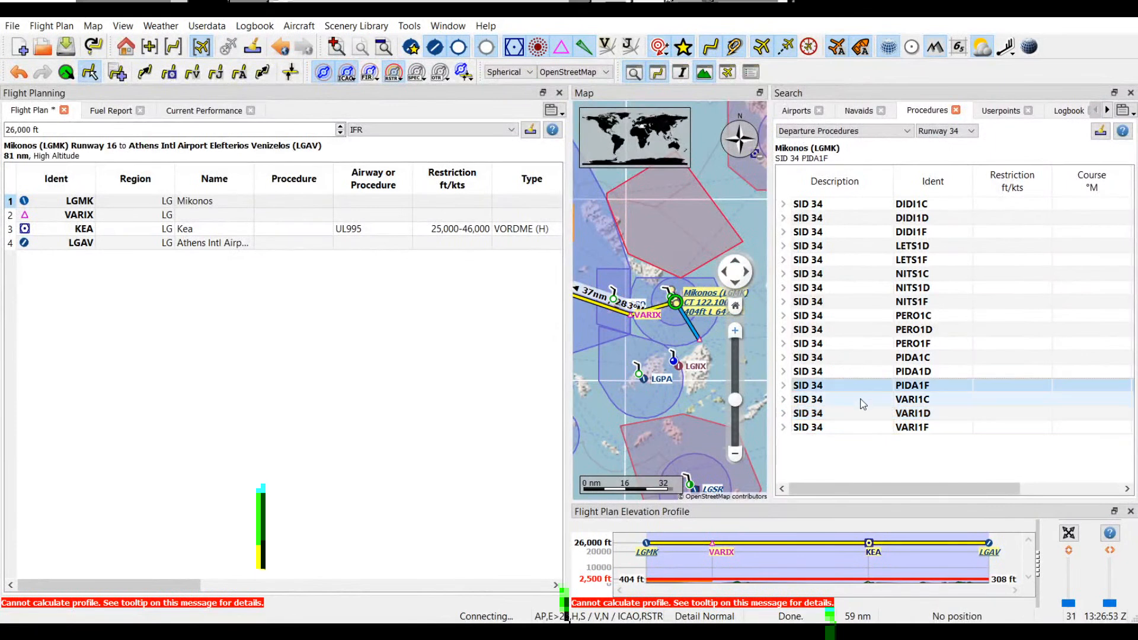
pyautogui.click(863, 413)
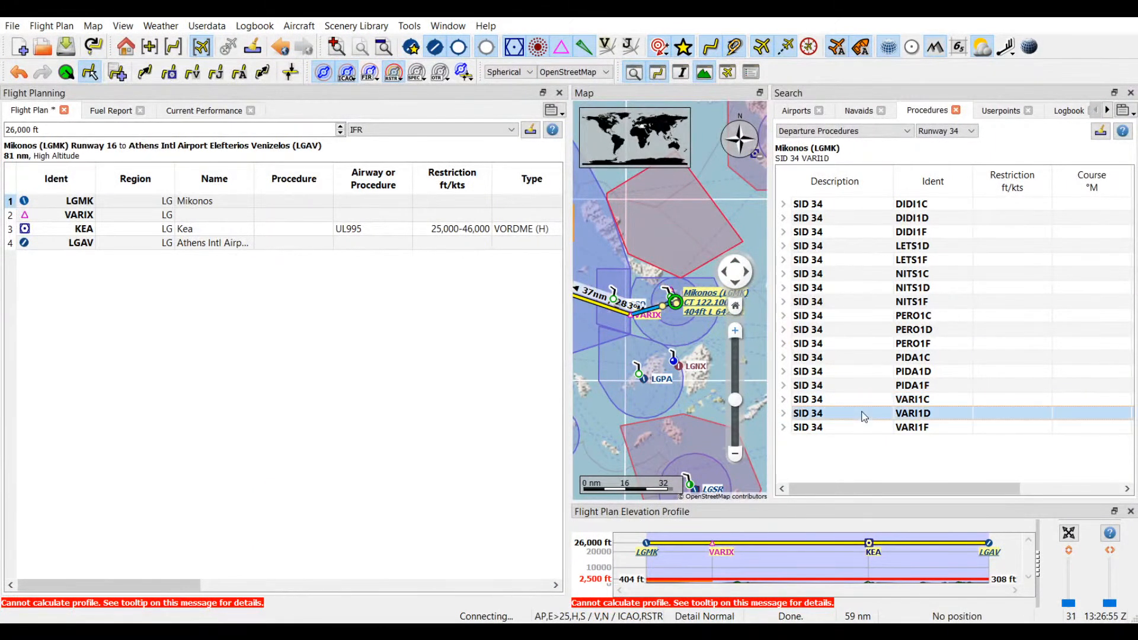
pyautogui.click(865, 427)
pyautogui.click(851, 414)
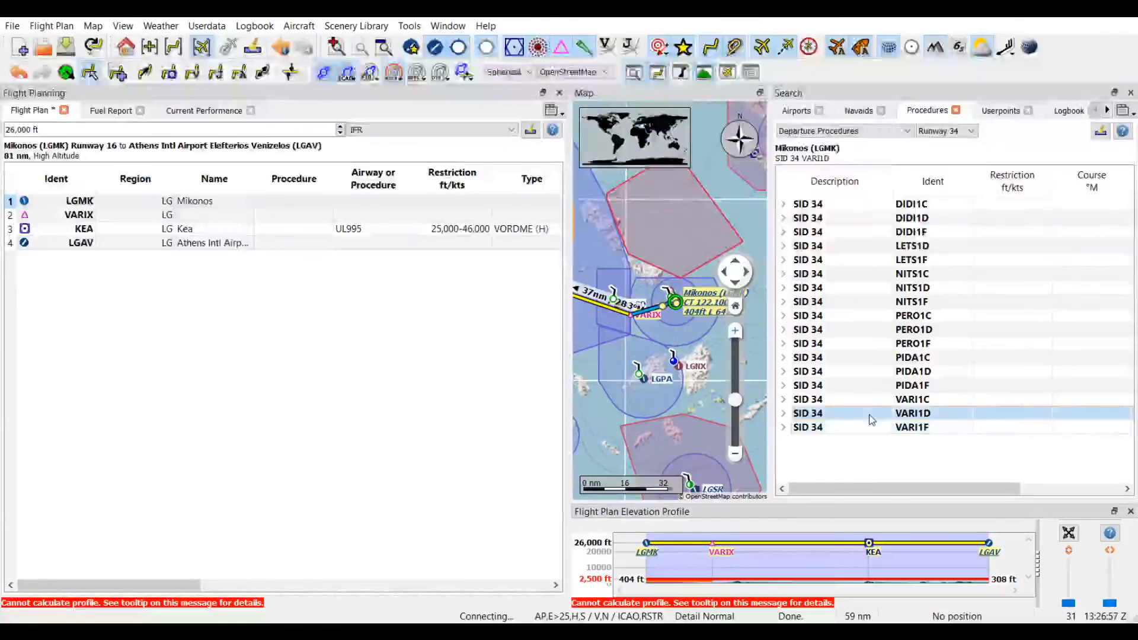
pyautogui.click(736, 329)
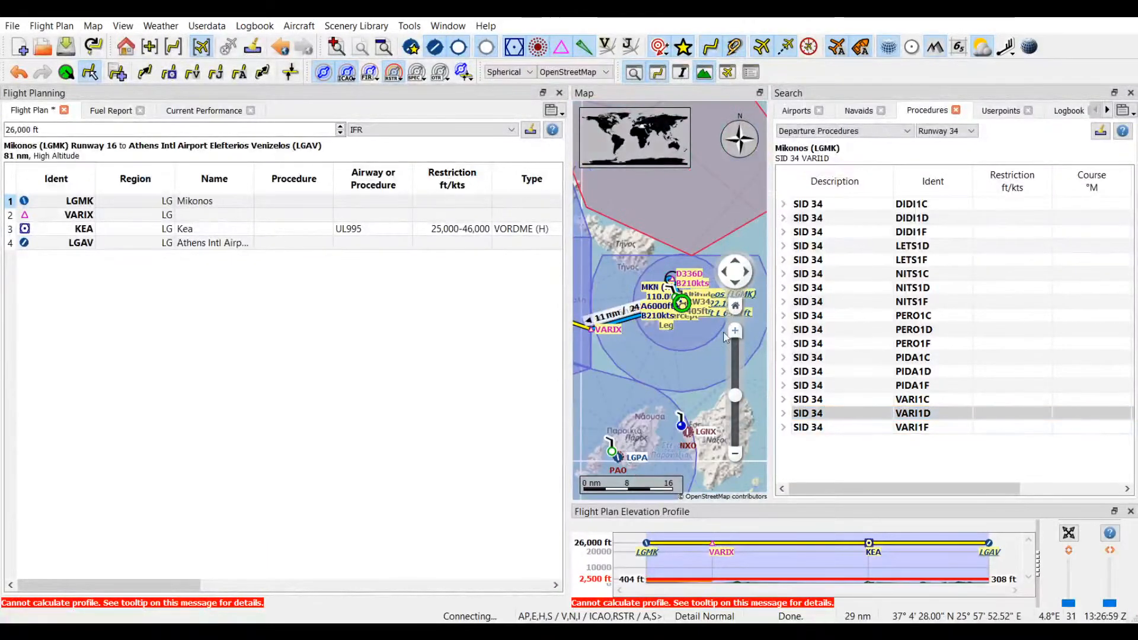
# Step: Compare the VARI1F, VARI1C and VARI1D departures from Runway 34 on the map and insert VARI1C into the flight plan
pyautogui.moveTo(663, 354); pyautogui.dragTo(679, 358)
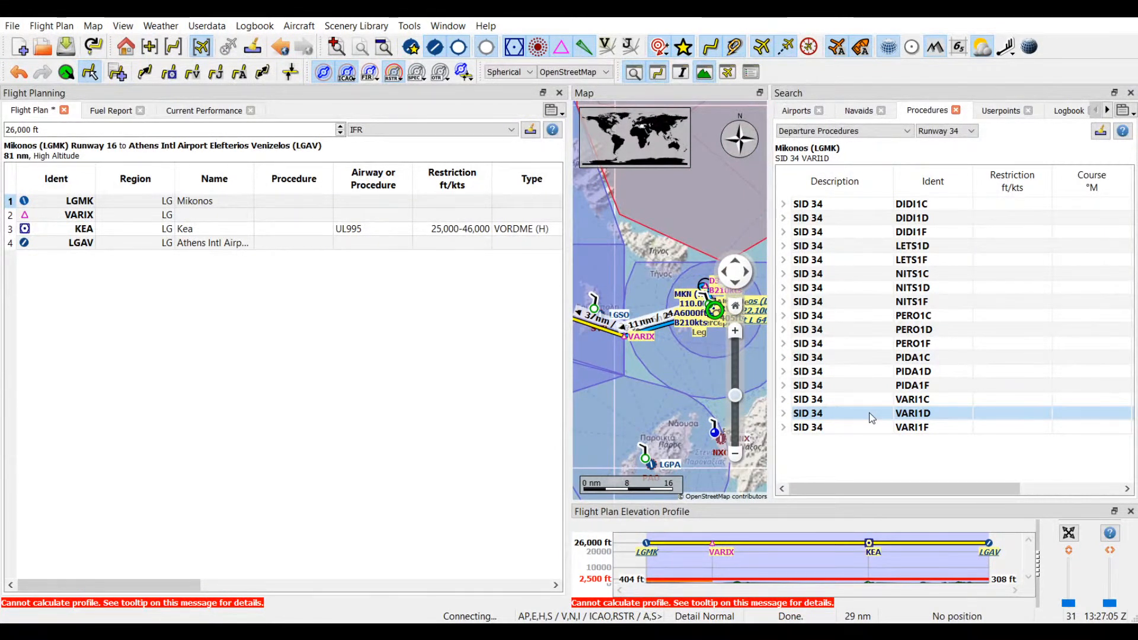
pyautogui.click(852, 431)
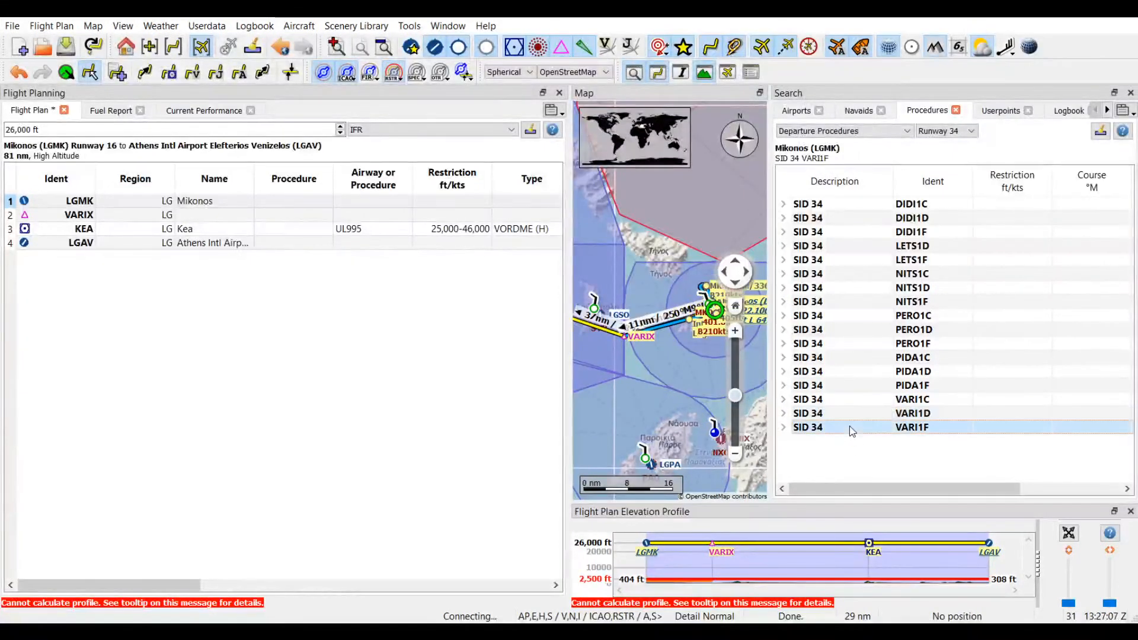
pyautogui.click(858, 400)
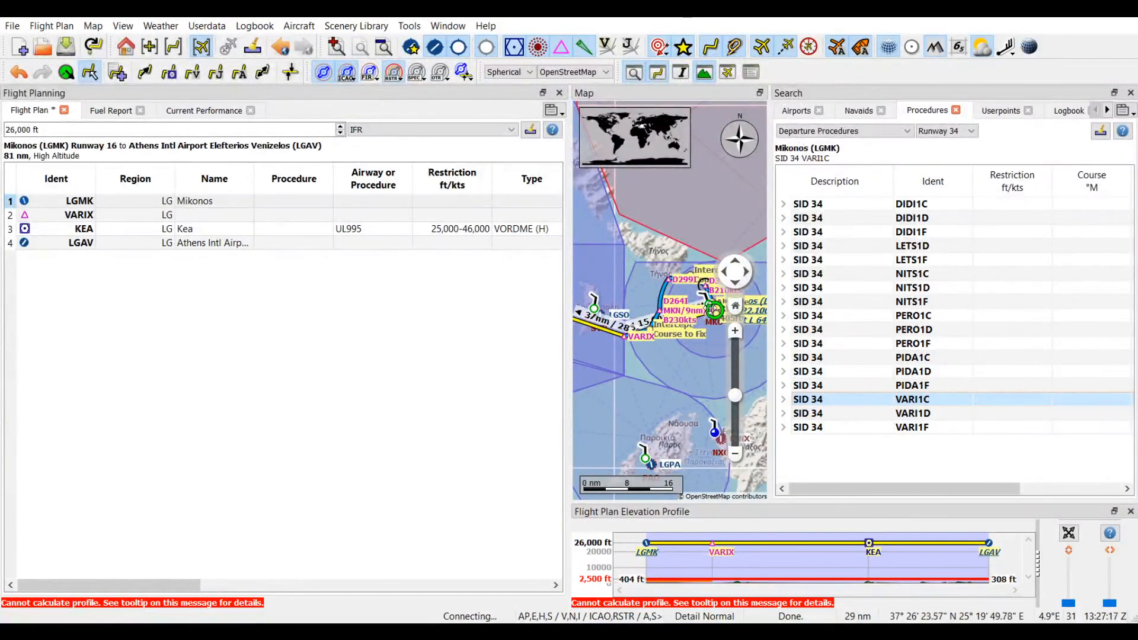
pyautogui.click(879, 414)
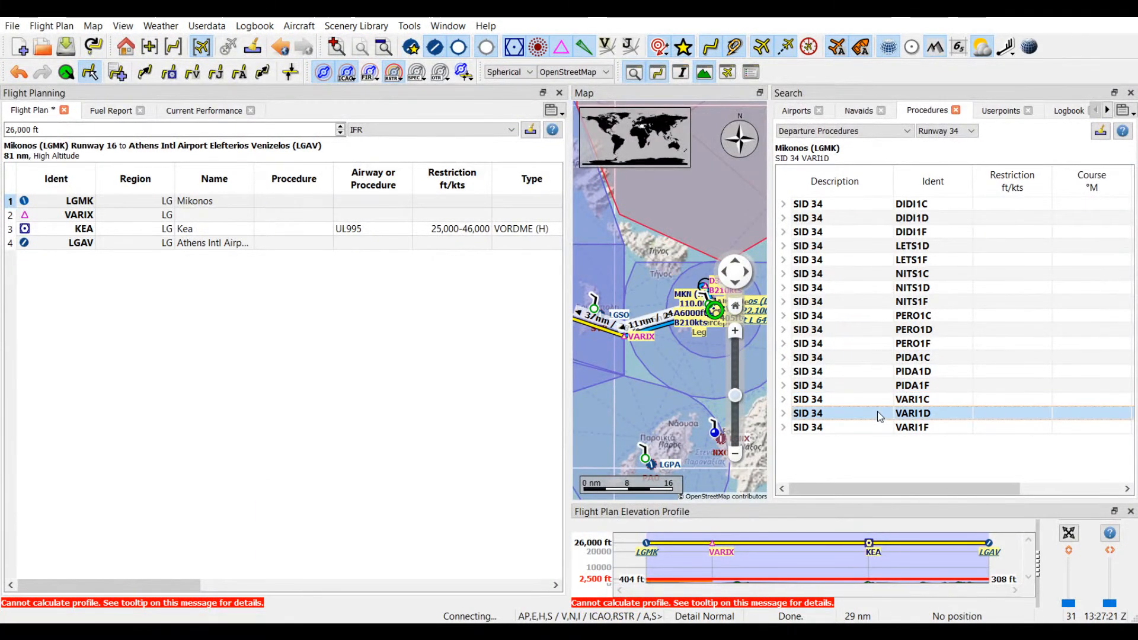
pyautogui.click(865, 403)
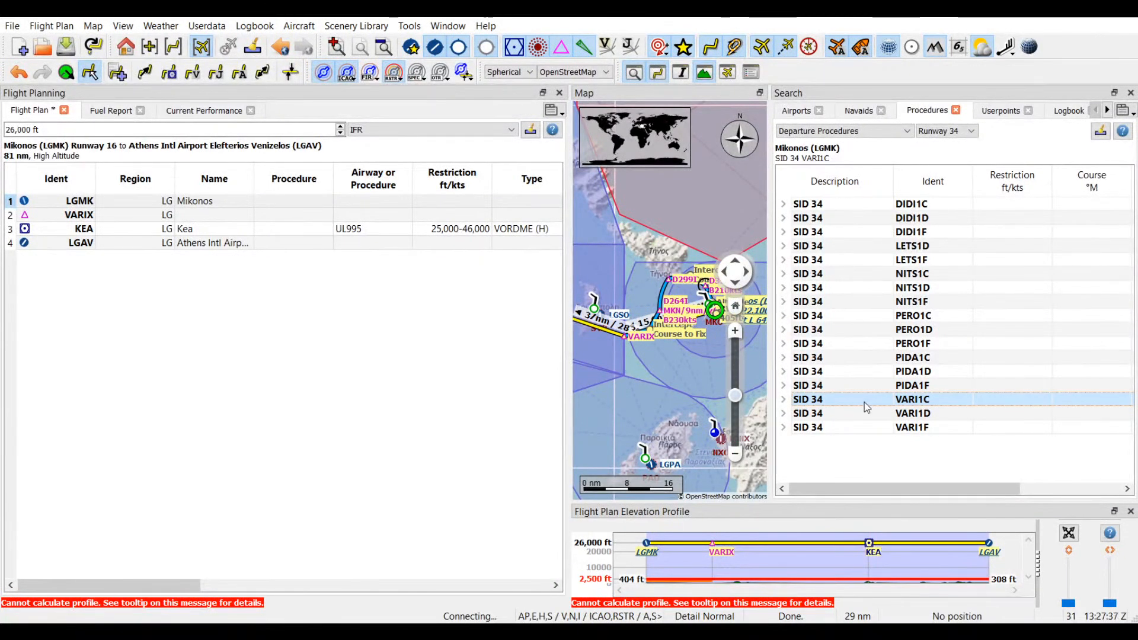
pyautogui.click(927, 461)
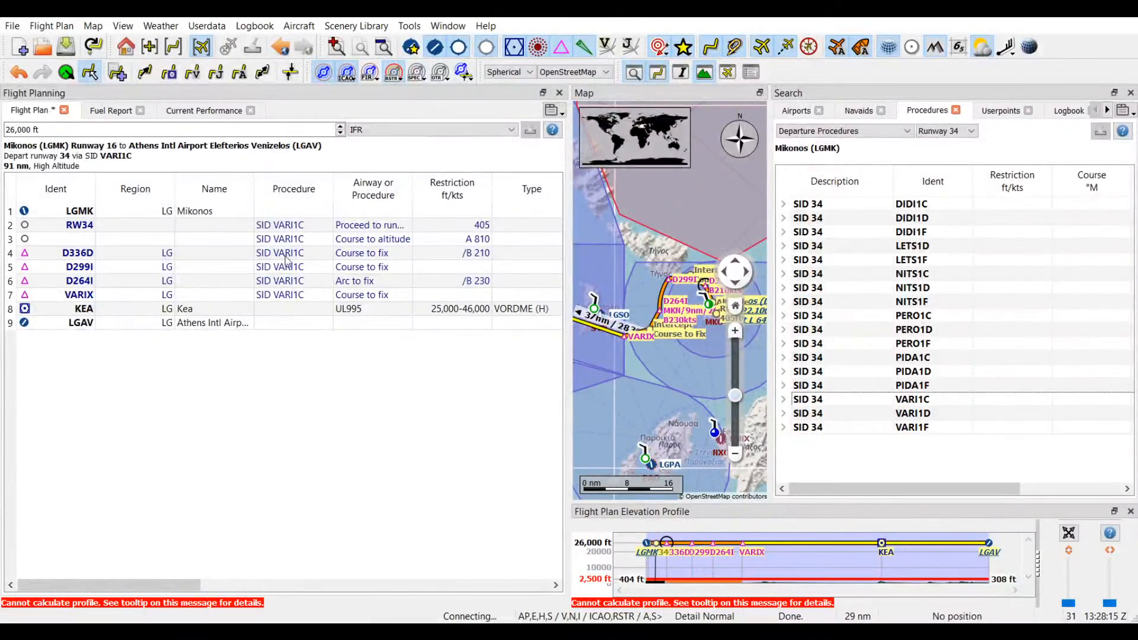
# Step: Examine the end of the route on the map, from the KEA VOR to Athens (LGAV) and its runways
pyautogui.moveTo(617, 385); pyautogui.dragTo(706, 404)
pyautogui.moveTo(600, 340); pyautogui.dragTo(704, 437)
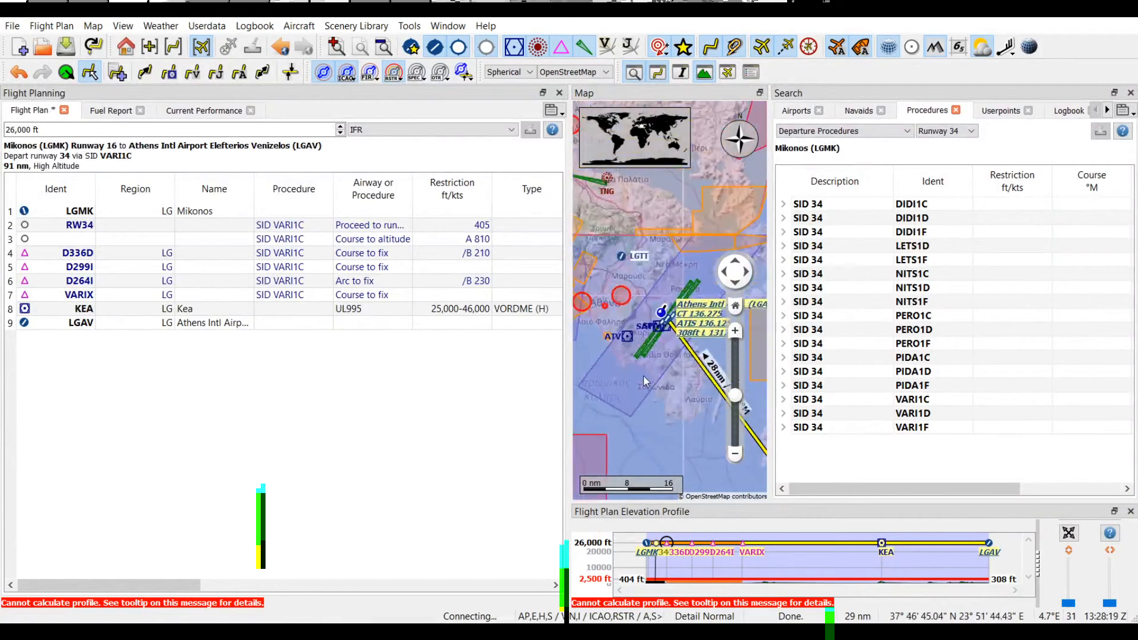
pyautogui.moveTo(646, 380); pyautogui.dragTo(599, 380)
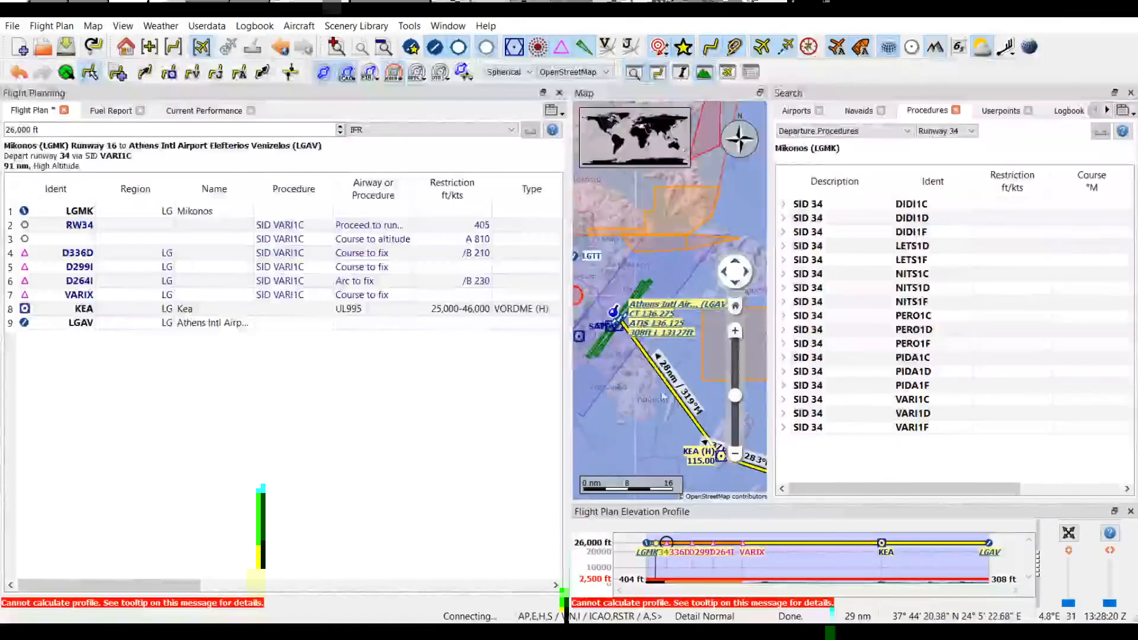
pyautogui.click(738, 334)
pyautogui.moveTo(668, 380); pyautogui.dragTo(761, 354)
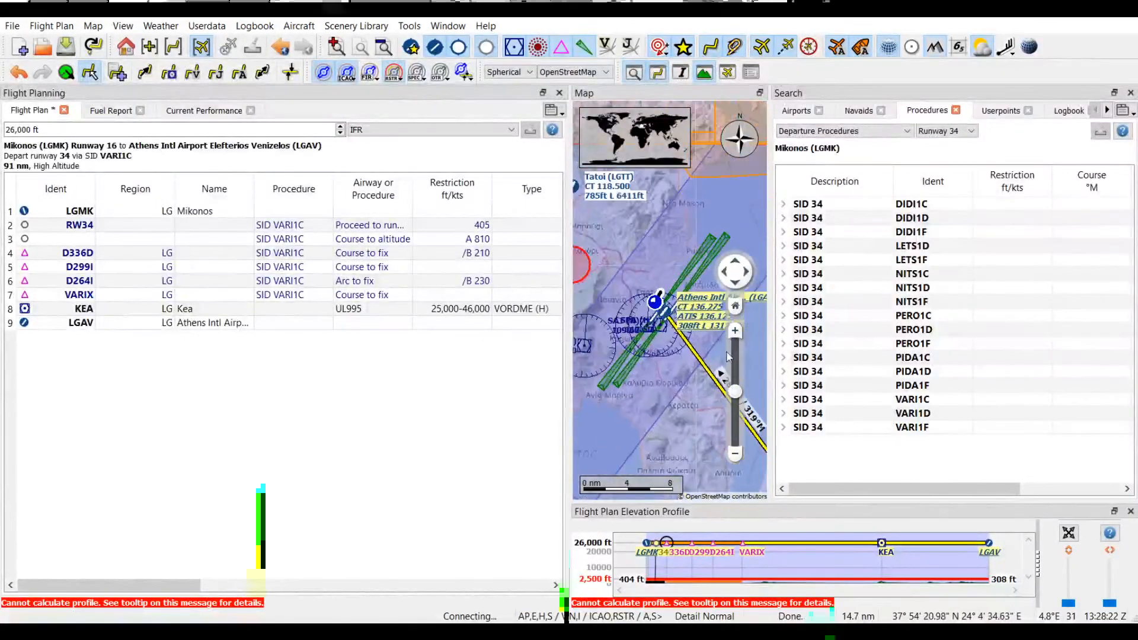
pyautogui.doubleClick(680, 319)
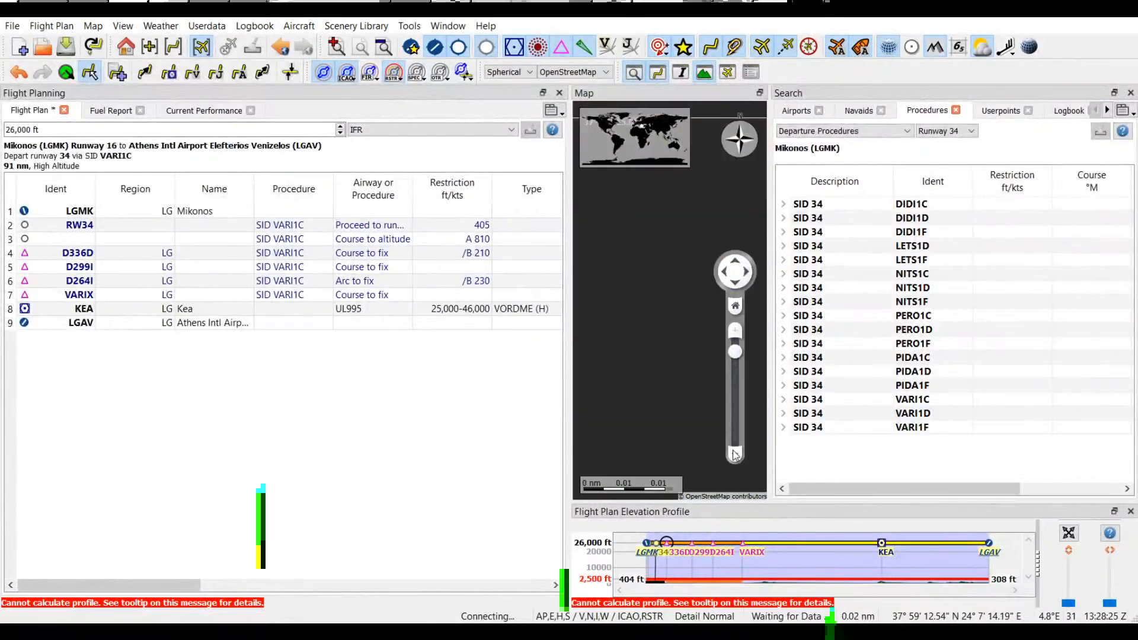
pyautogui.click(736, 456)
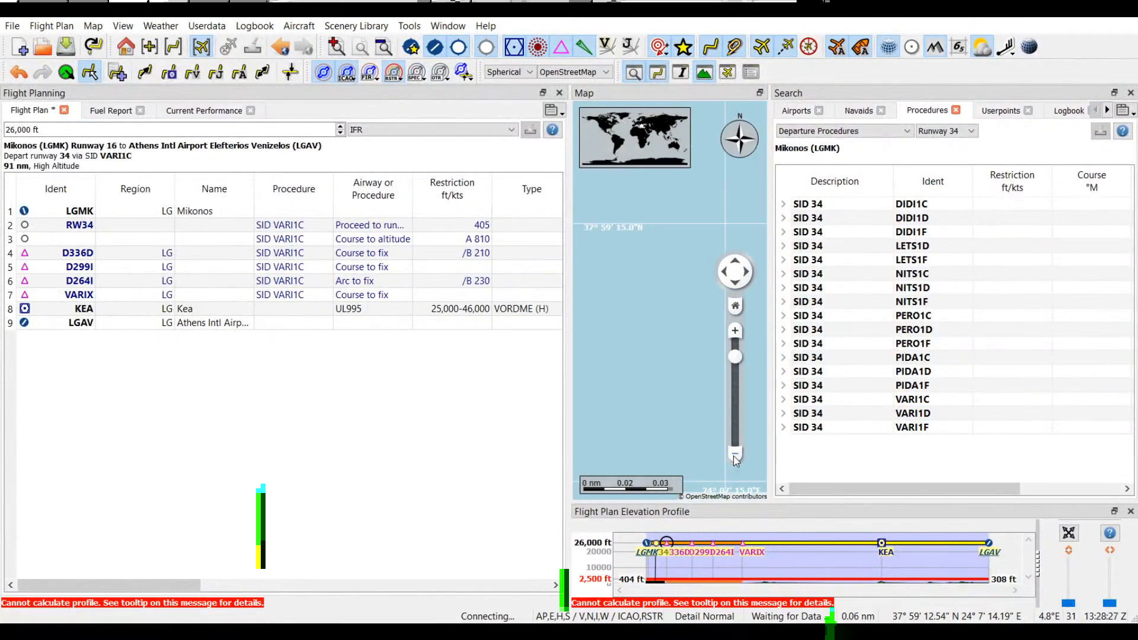
pyautogui.click(735, 455)
pyautogui.click(735, 455)
pyautogui.click(735, 456)
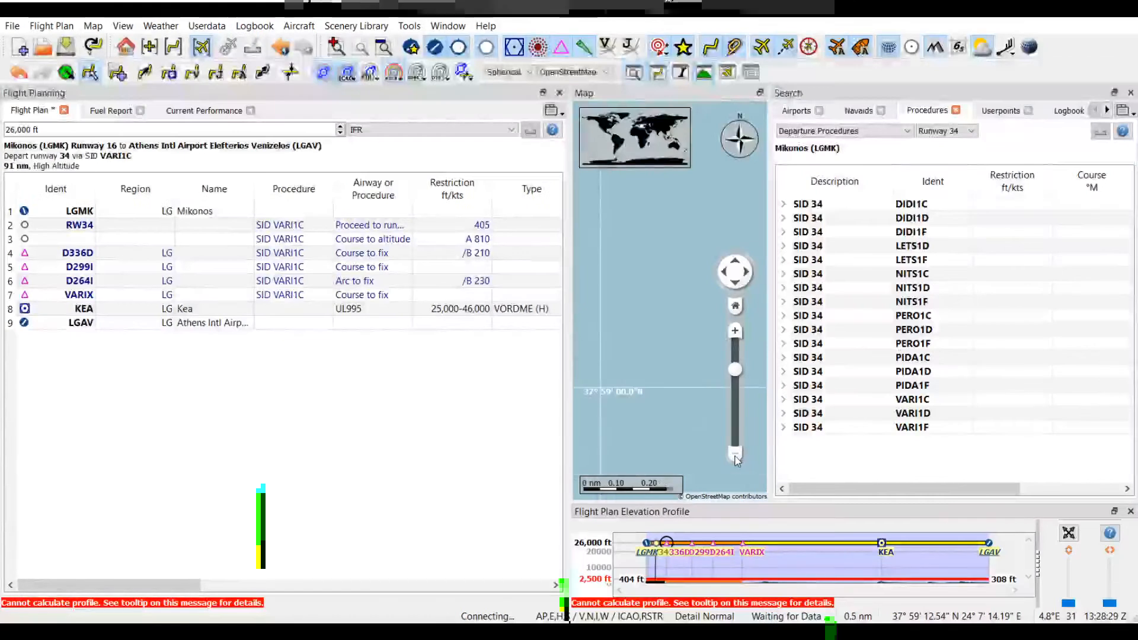
pyautogui.click(735, 456)
pyautogui.click(735, 455)
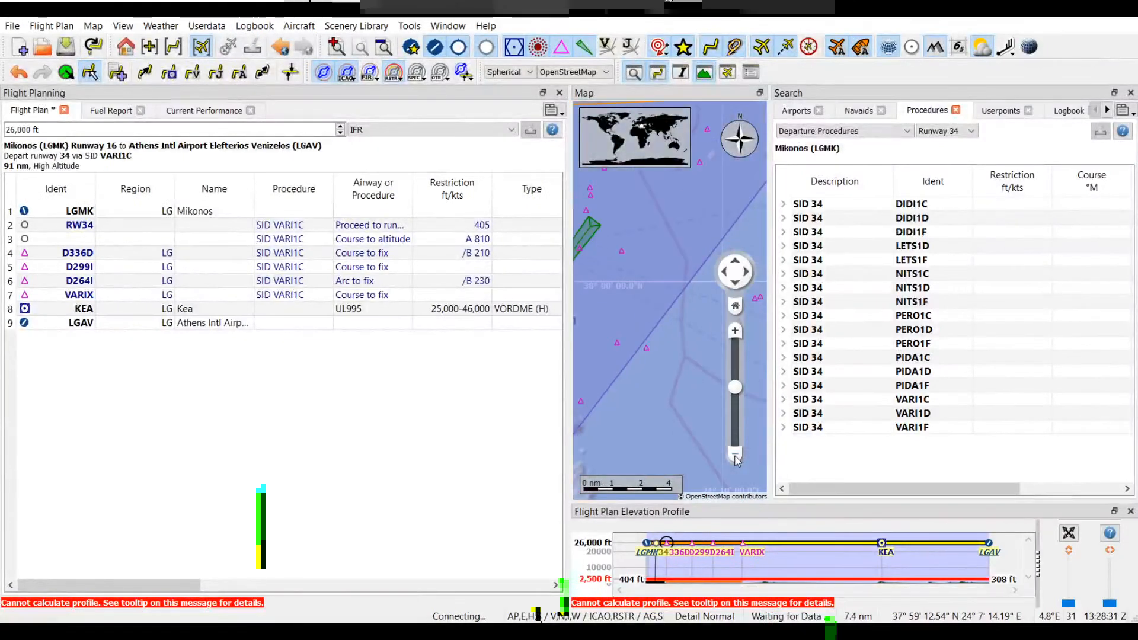
pyautogui.click(735, 455)
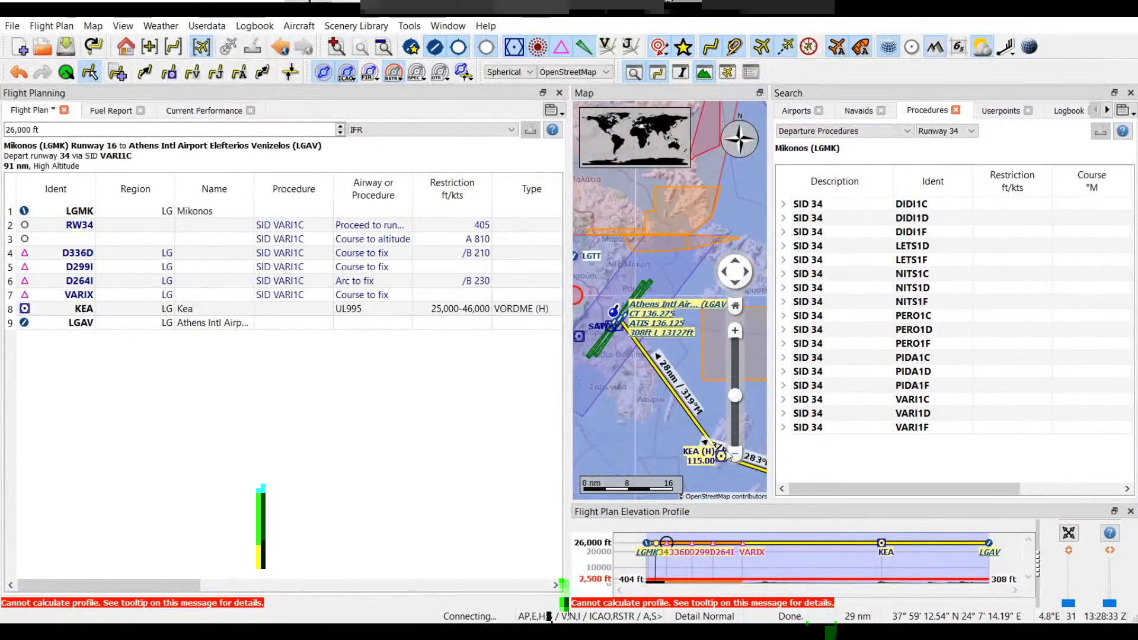
pyautogui.moveTo(641, 455); pyautogui.dragTo(636, 408)
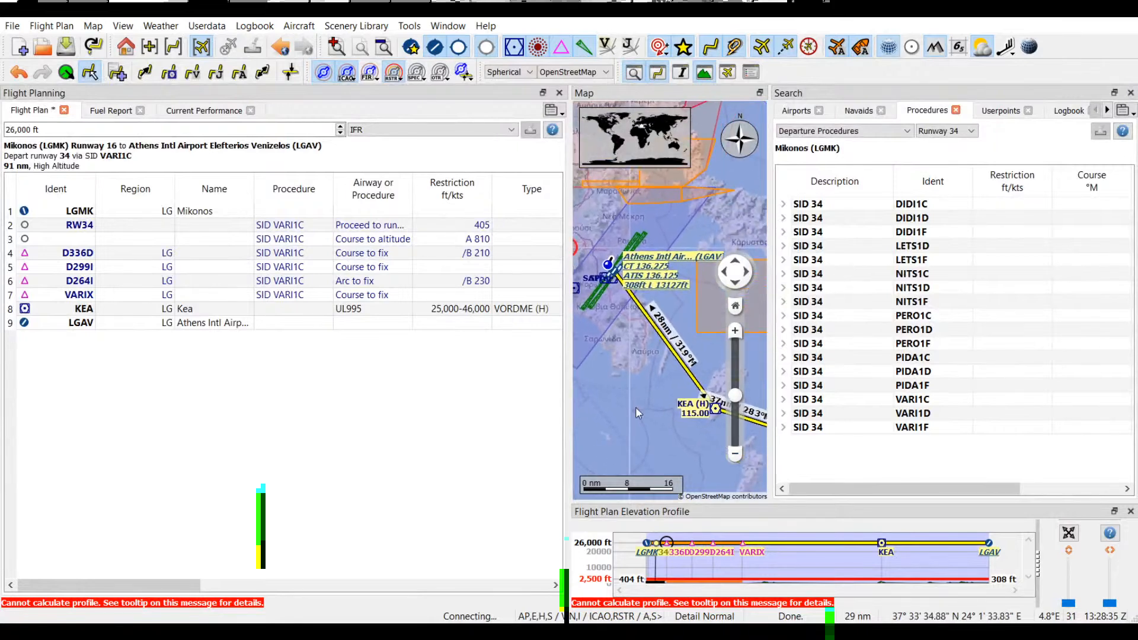
# Step: Show the arrival procedures for the destination Athens (LGAV), filtered to Runway 03R
pyautogui.click(109, 326)
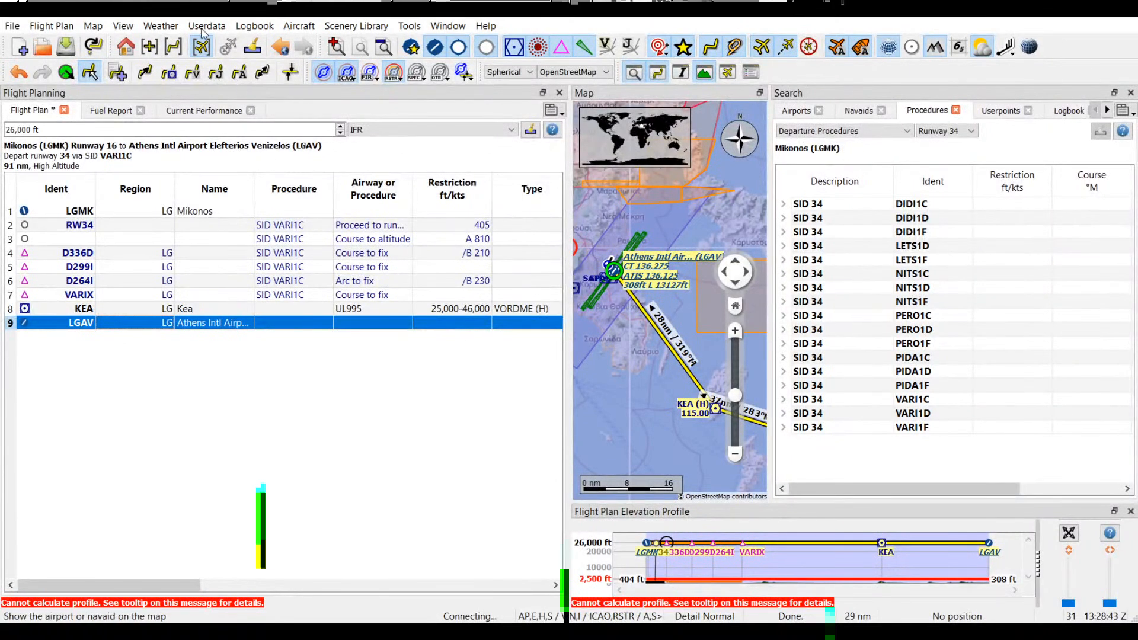
pyautogui.click(149, 350)
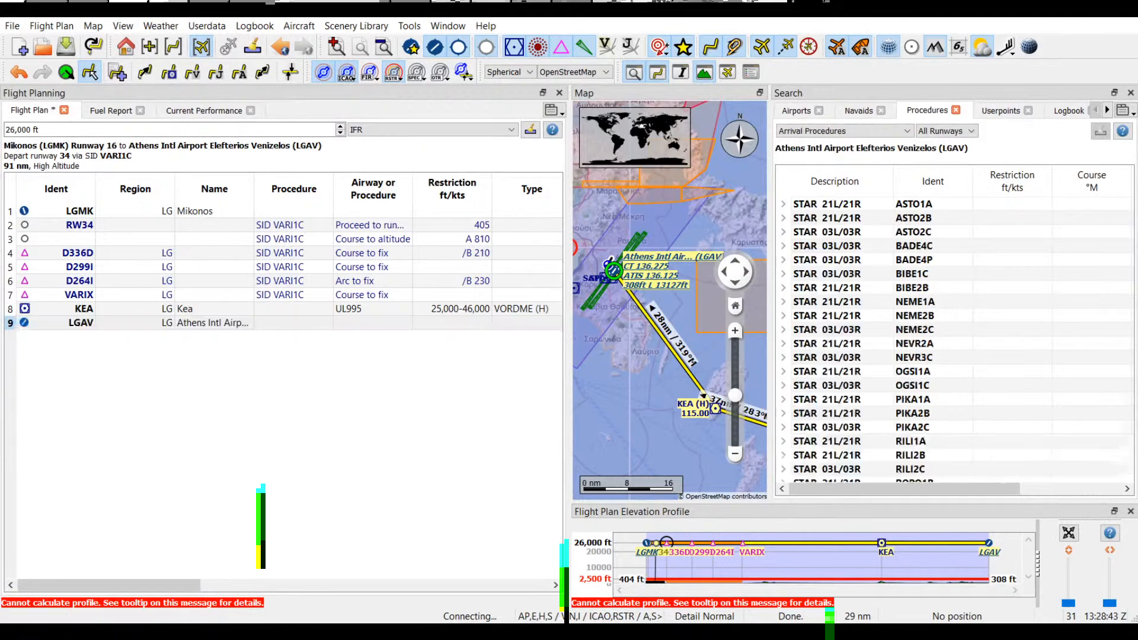
pyautogui.click(954, 134)
pyautogui.click(954, 172)
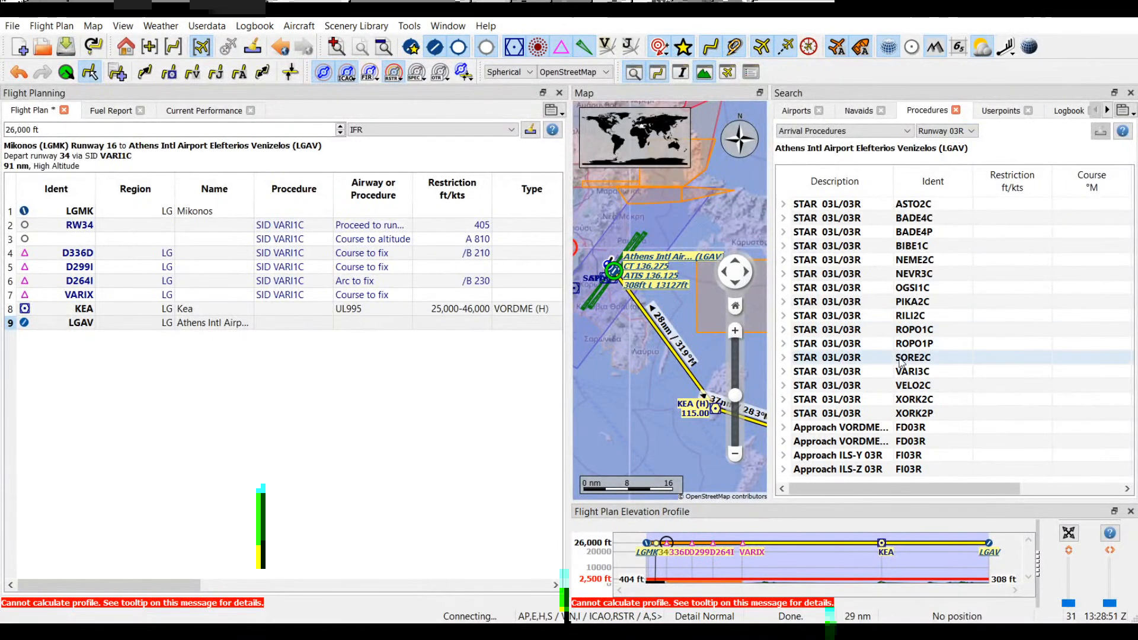
# Step: Preview the ROPO1P, SORE2C and VARI3C arrivals on the map and insert STAR VARI3C for Runway 03R into the flight plan
pyautogui.click(831, 346)
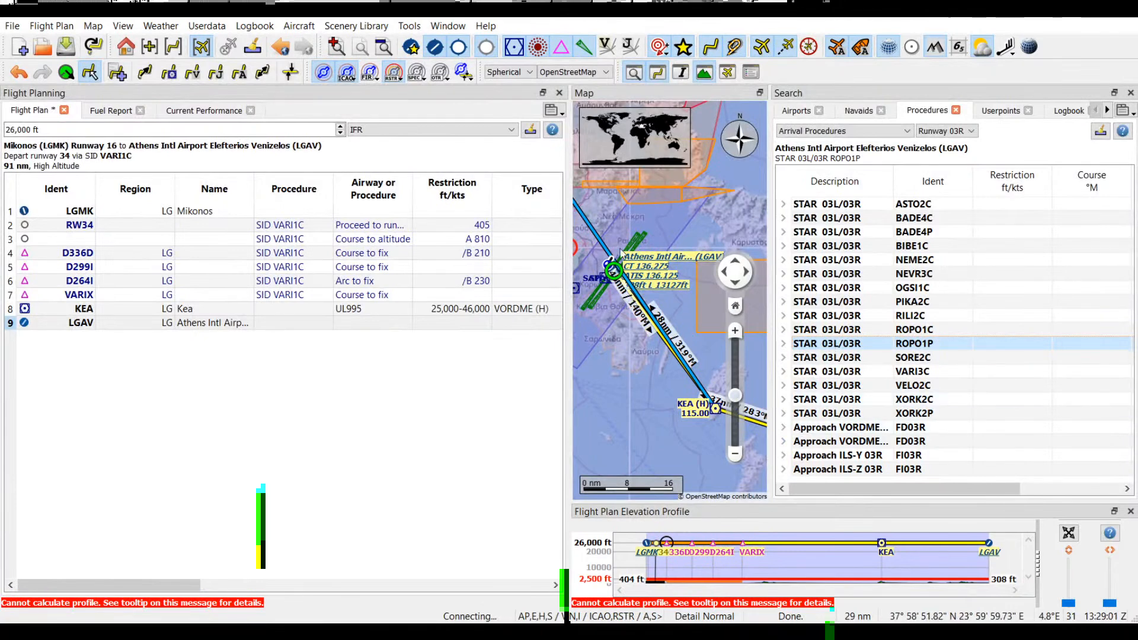
pyautogui.click(844, 363)
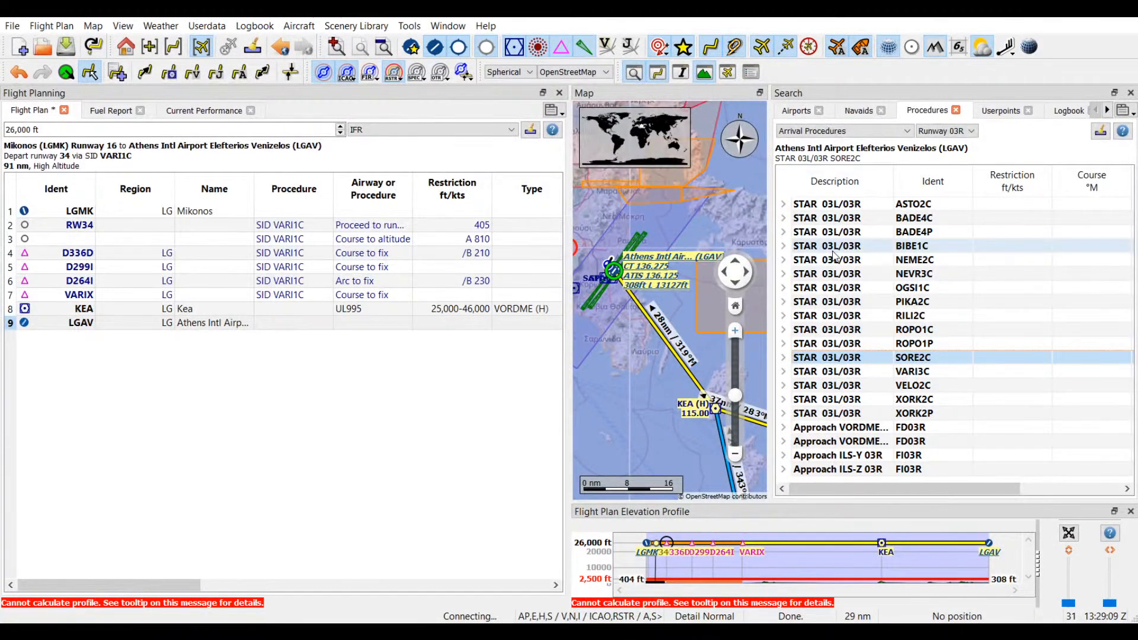
pyautogui.click(839, 372)
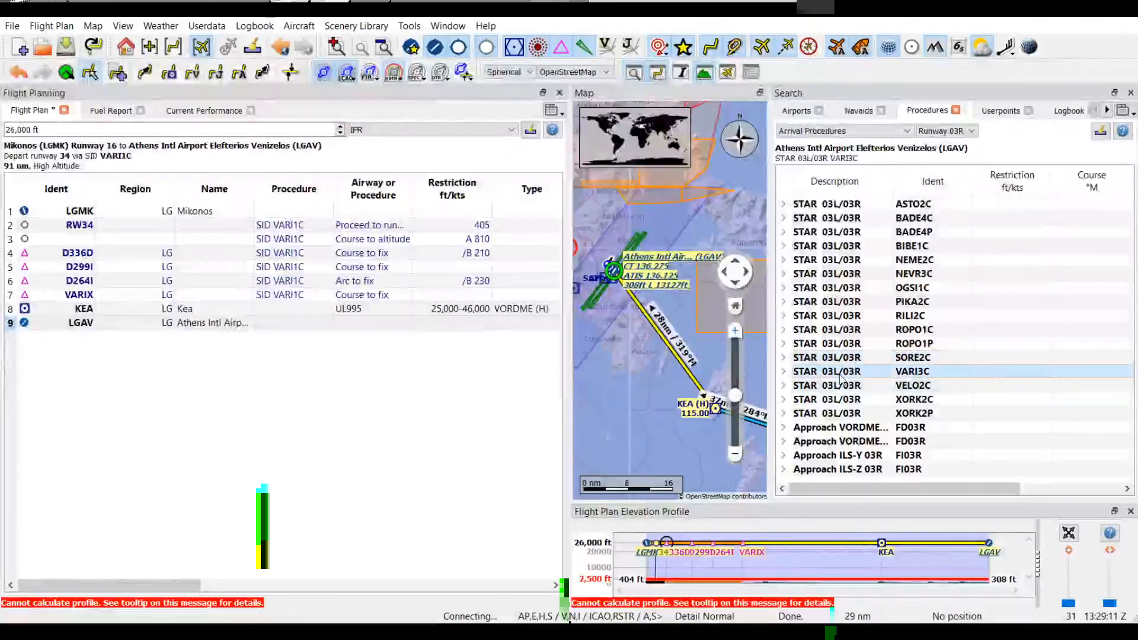
pyautogui.click(735, 455)
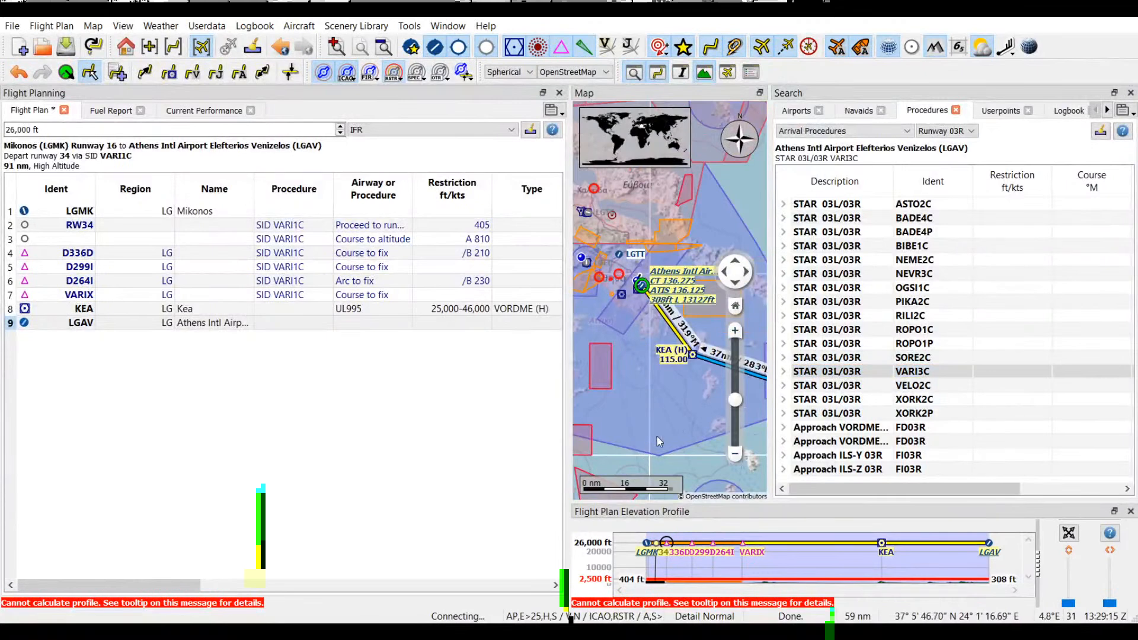
pyautogui.click(837, 373)
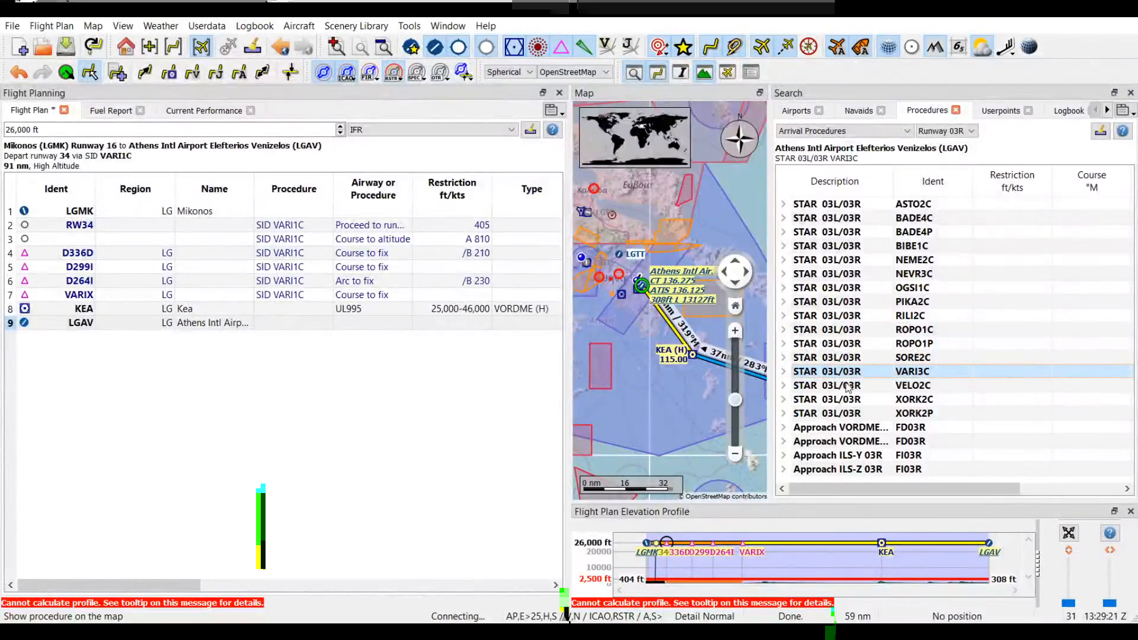
pyautogui.click(712, 435)
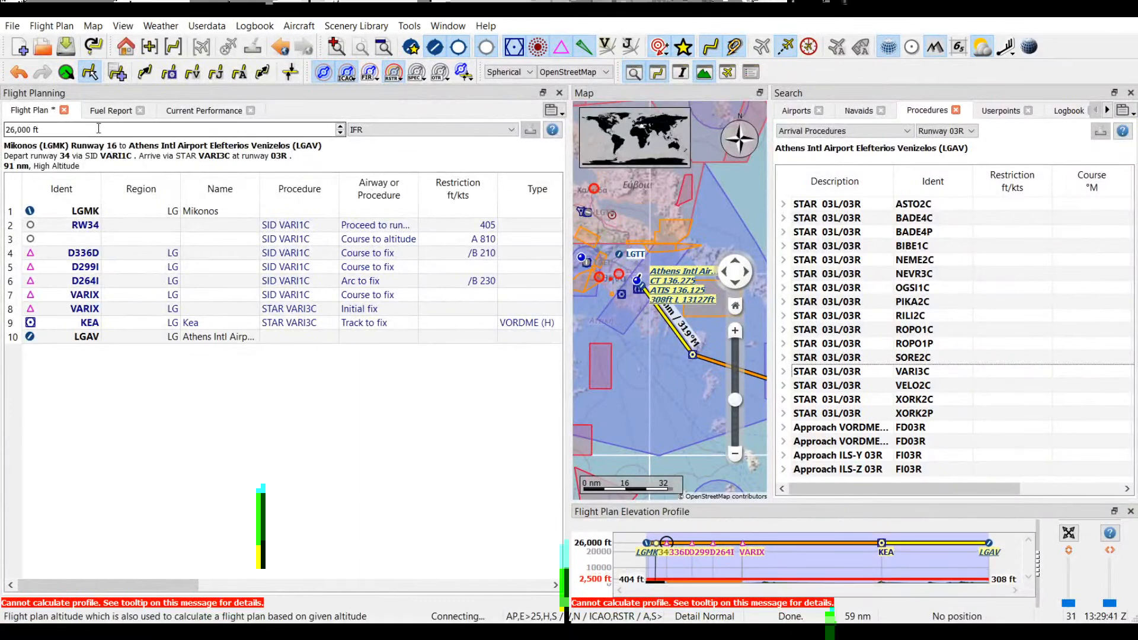
# Step: Set the flight plan's cruise altitude to 14,000 ft
pyautogui.doubleClick(25, 130)
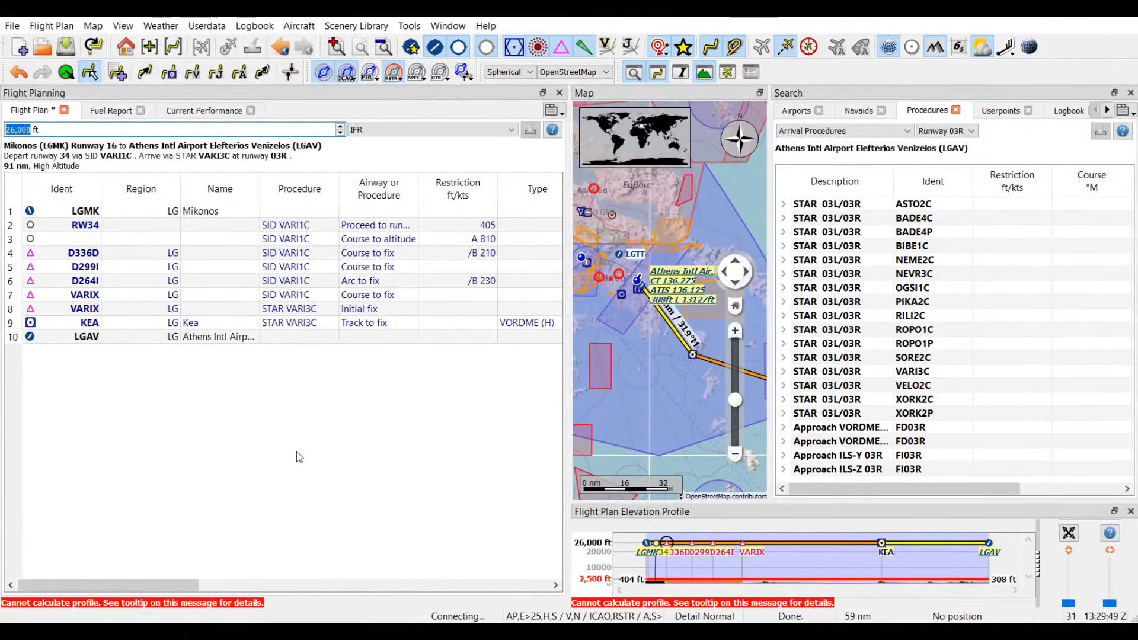
pyautogui.write('14,')
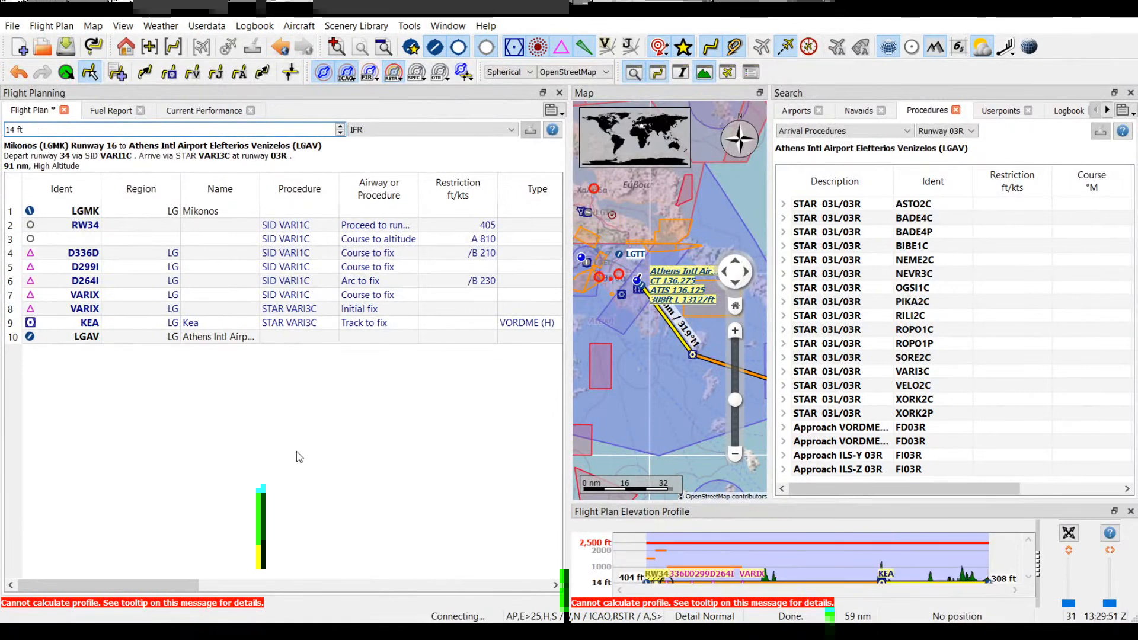
pyautogui.write('000')
pyautogui.press('Return')
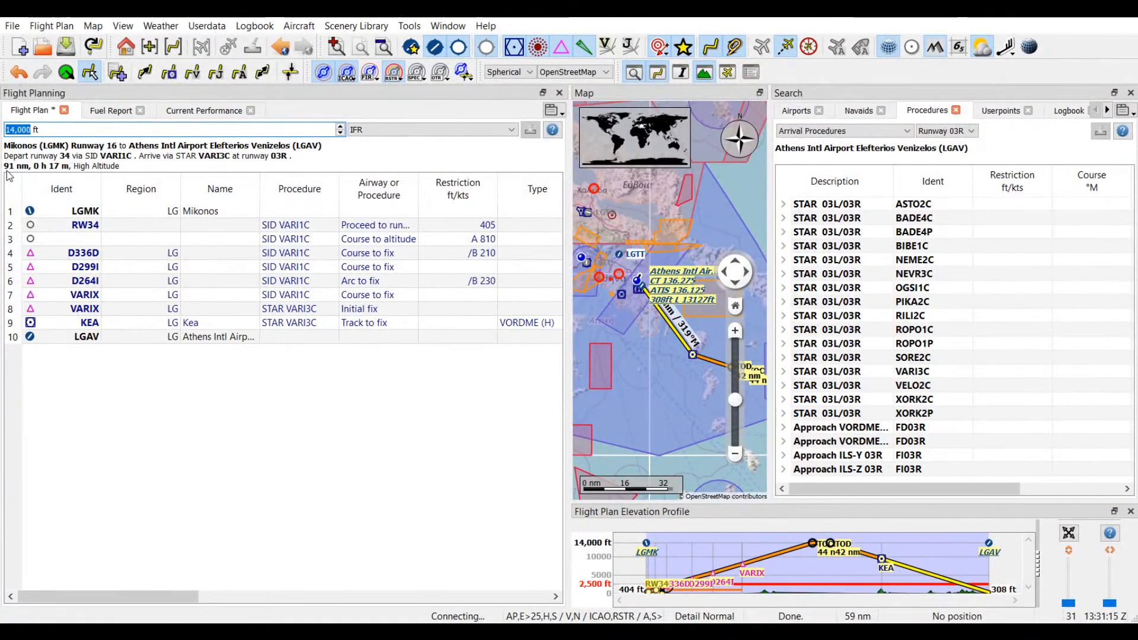
# Step: Review the fuel report and current performance for the planned flight, and return to the flight plan
pyautogui.click(111, 111)
pyautogui.click(200, 112)
pyautogui.click(23, 113)
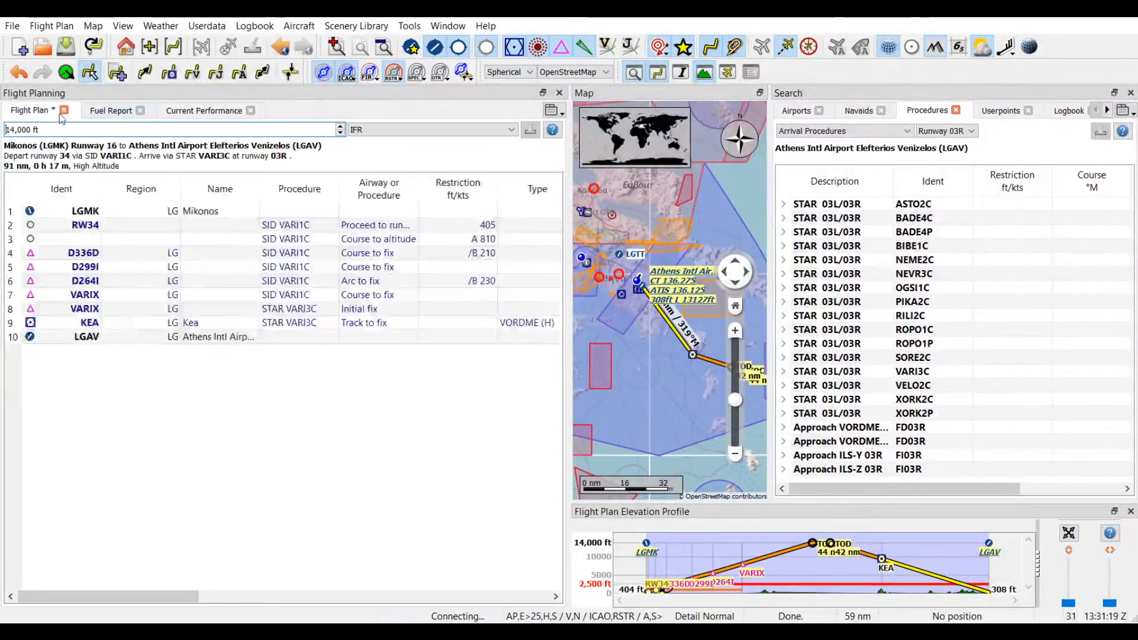
pyautogui.click(104, 115)
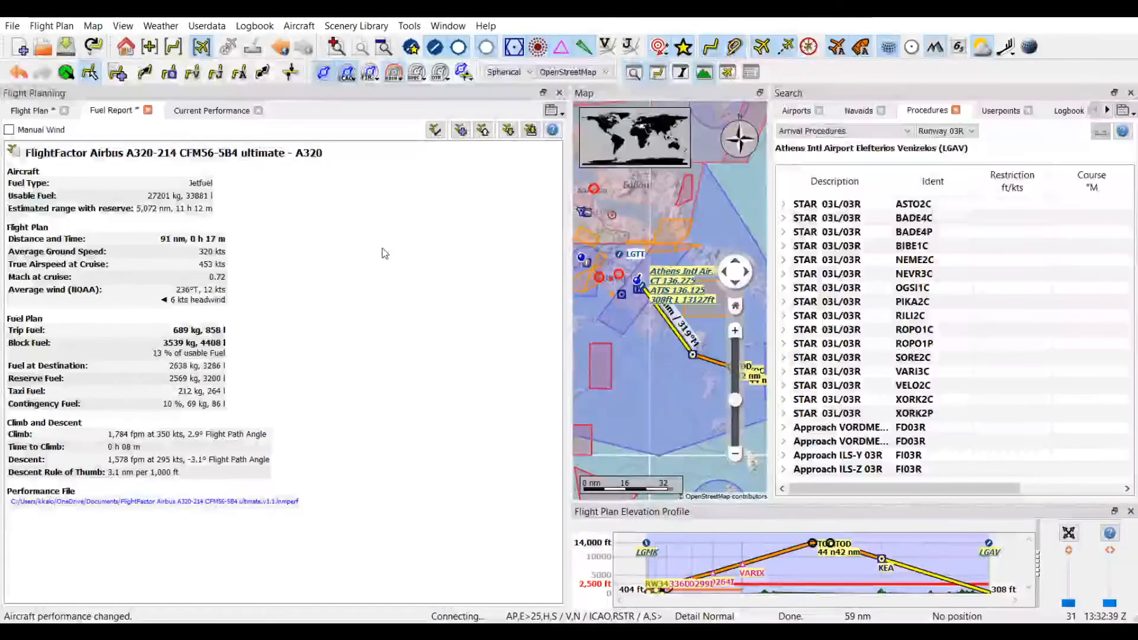
pyautogui.click(32, 111)
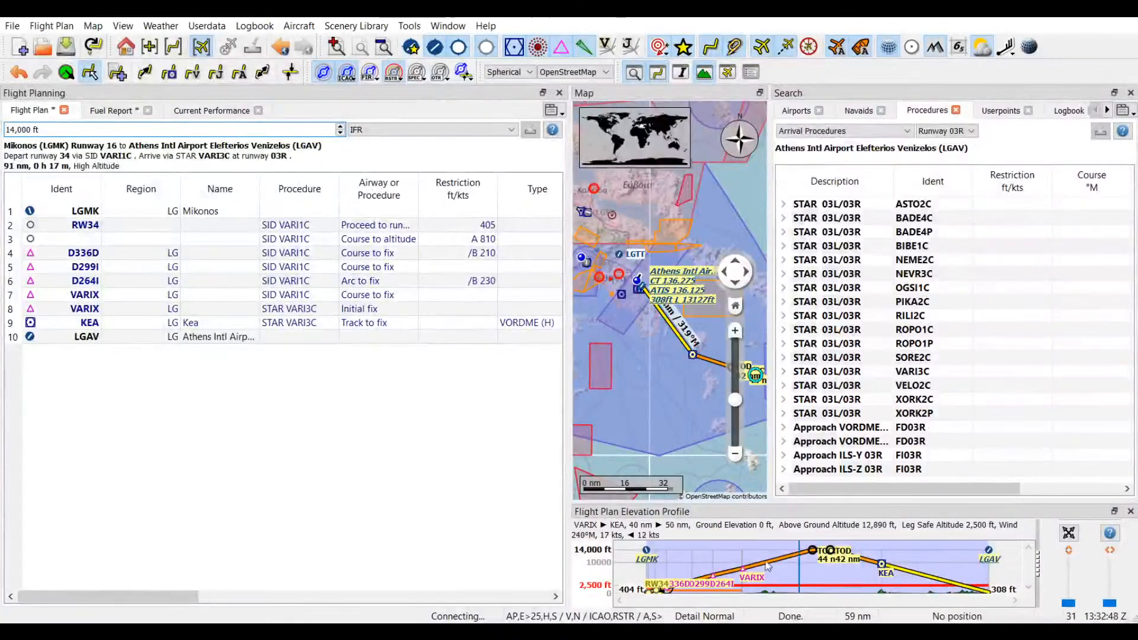
# Step: Examine the inserted VARI1C departure on the map around Mikonos, from Runway 34 through D336D, D299I and D264I
pyautogui.click(736, 455)
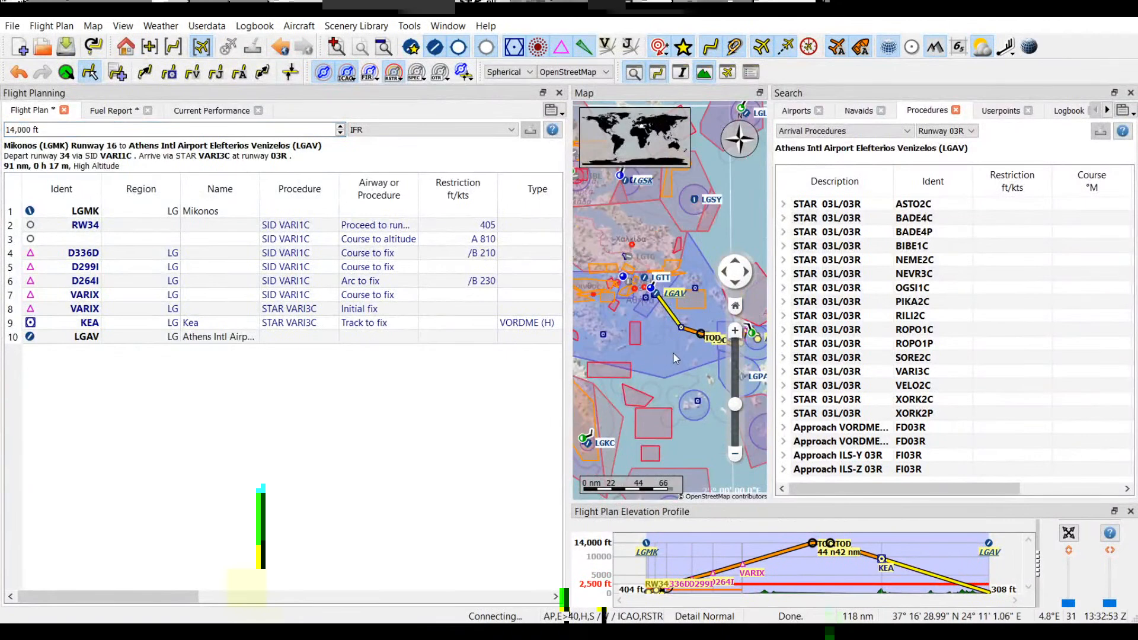
pyautogui.moveTo(674, 352); pyautogui.dragTo(654, 335)
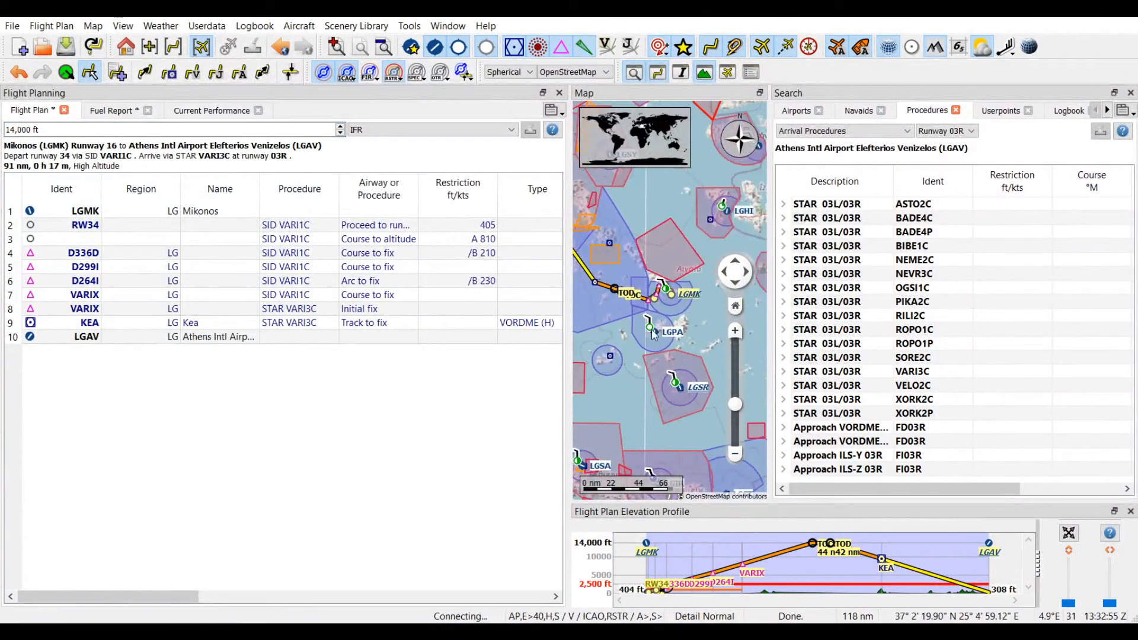
pyautogui.click(739, 336)
pyautogui.click(739, 335)
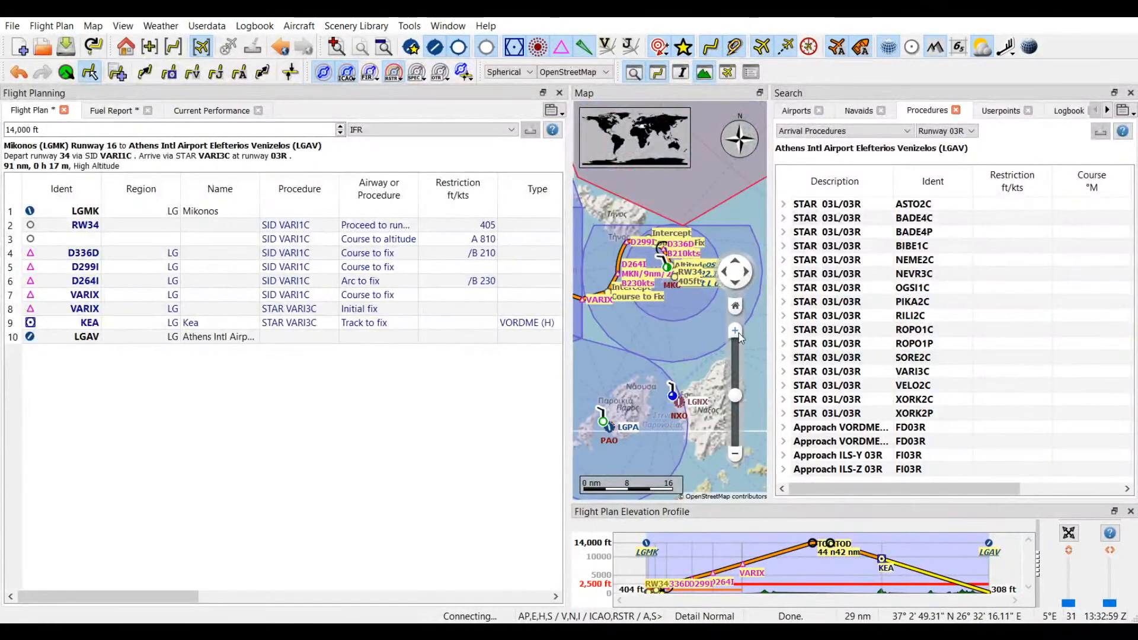
pyautogui.click(739, 336)
pyautogui.moveTo(665, 264); pyautogui.dragTo(671, 339)
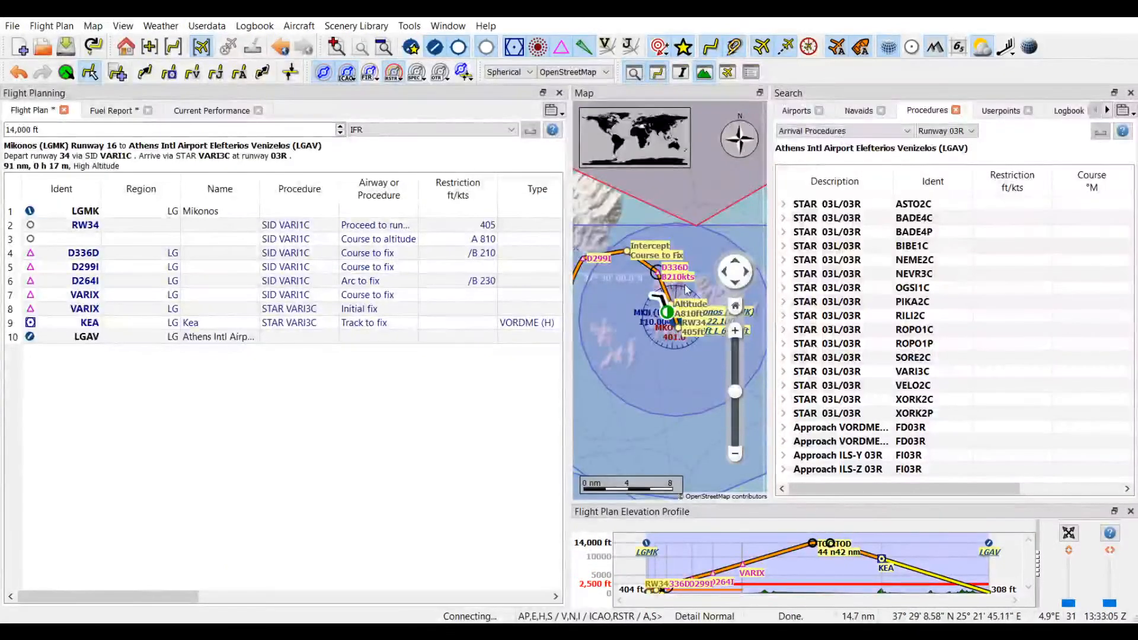
pyautogui.moveTo(612, 294); pyautogui.dragTo(627, 297)
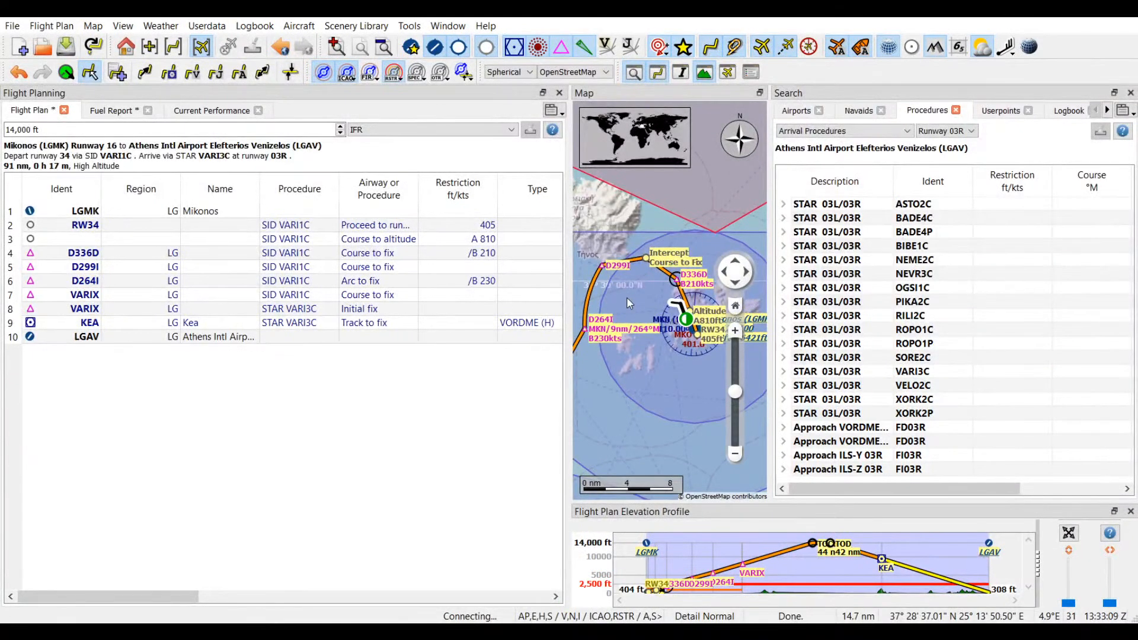
# Step: Trace the planned route on the map from D264I through VARIX and KEA to Athens, displaying the Athens TMA airspace information along the way
pyautogui.moveTo(627, 297); pyautogui.dragTo(650, 276)
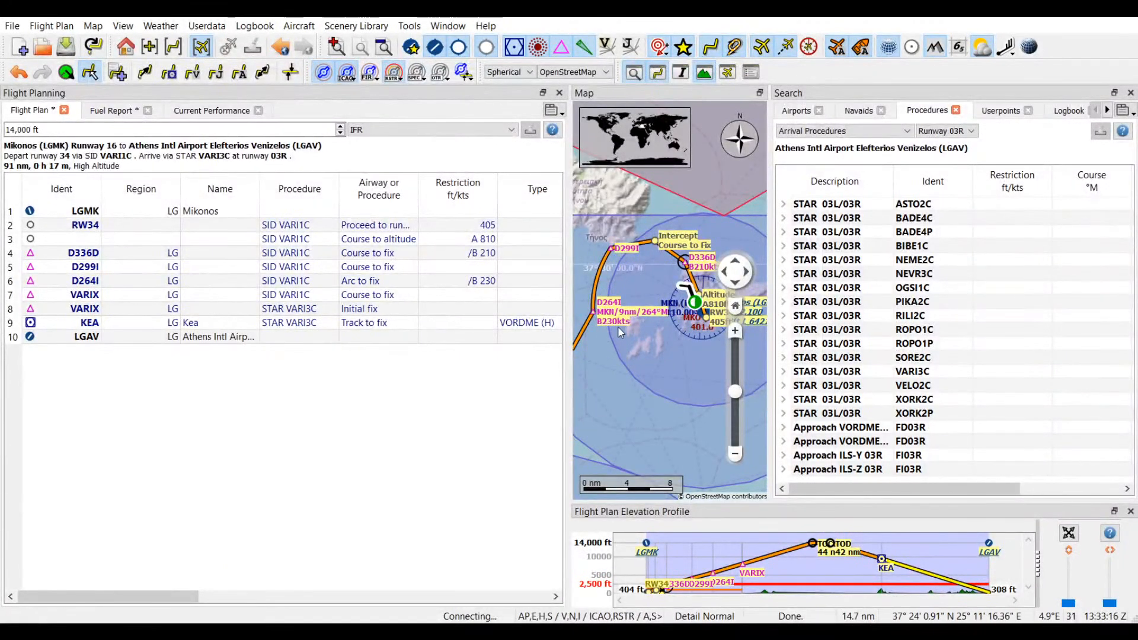
pyautogui.moveTo(581, 336); pyautogui.dragTo(650, 337)
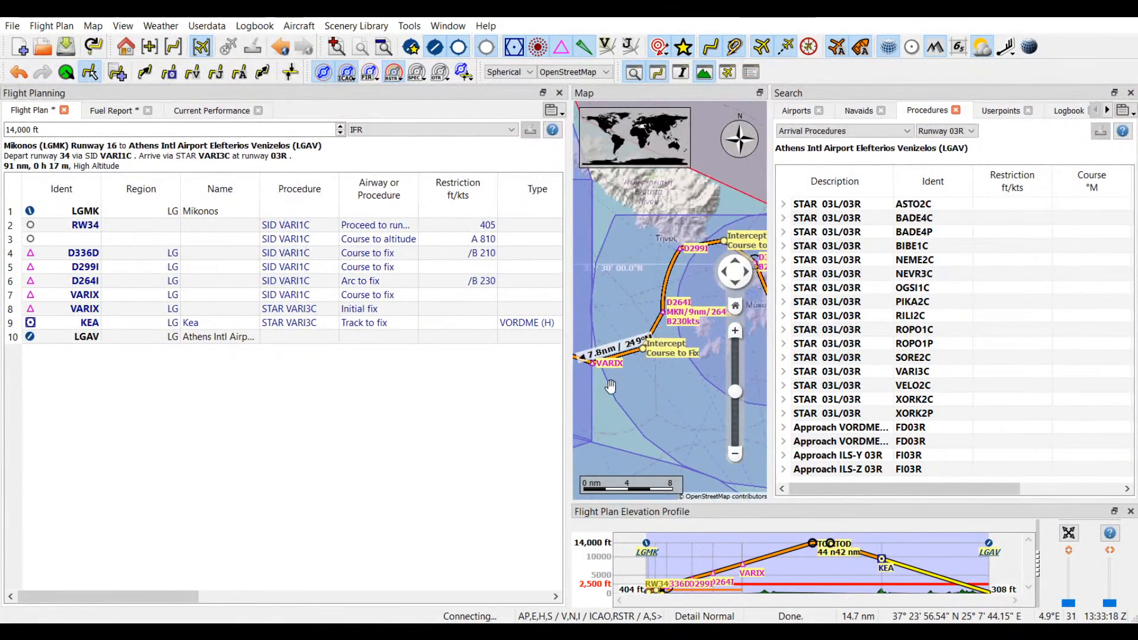
pyautogui.moveTo(600, 387); pyautogui.dragTo(684, 371)
pyautogui.moveTo(617, 346); pyautogui.dragTo(664, 353)
pyautogui.moveTo(588, 351); pyautogui.dragTo(664, 356)
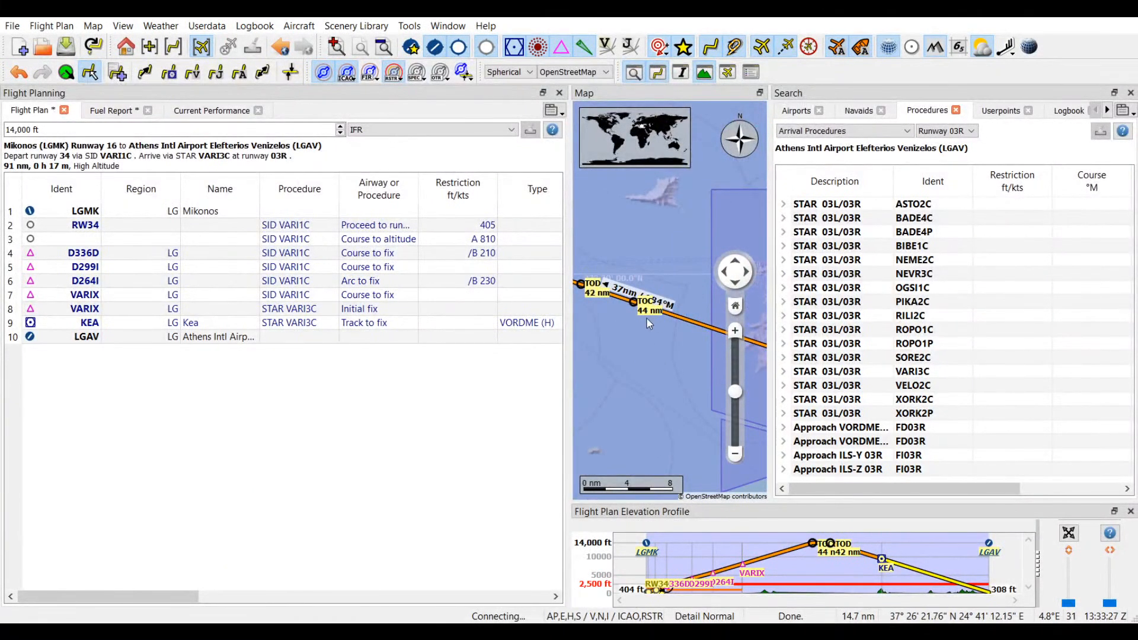
pyautogui.click(603, 328)
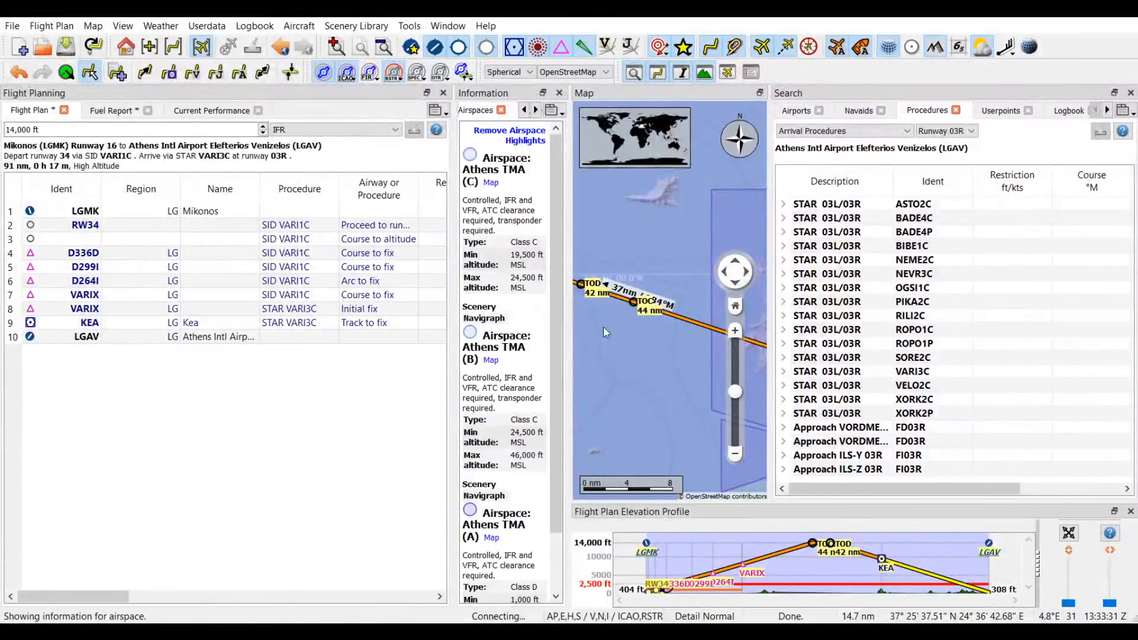
pyautogui.moveTo(603, 319); pyautogui.dragTo(682, 370)
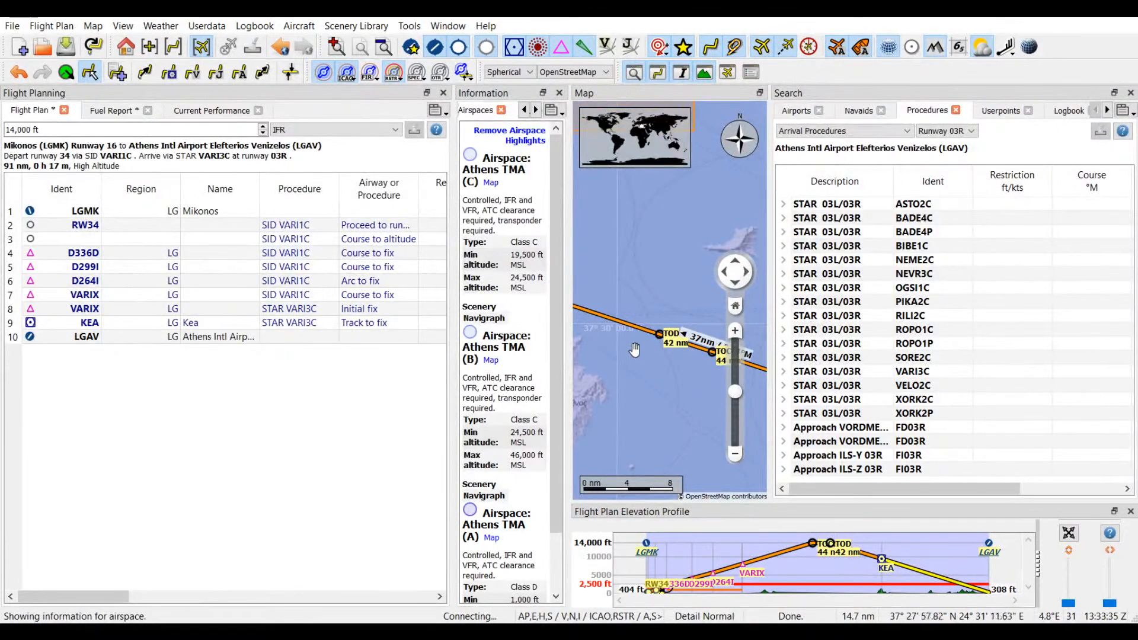
pyautogui.moveTo(607, 330); pyautogui.dragTo(710, 382)
pyautogui.moveTo(610, 379); pyautogui.dragTo(677, 401)
pyautogui.moveTo(594, 321); pyautogui.dragTo(678, 443)
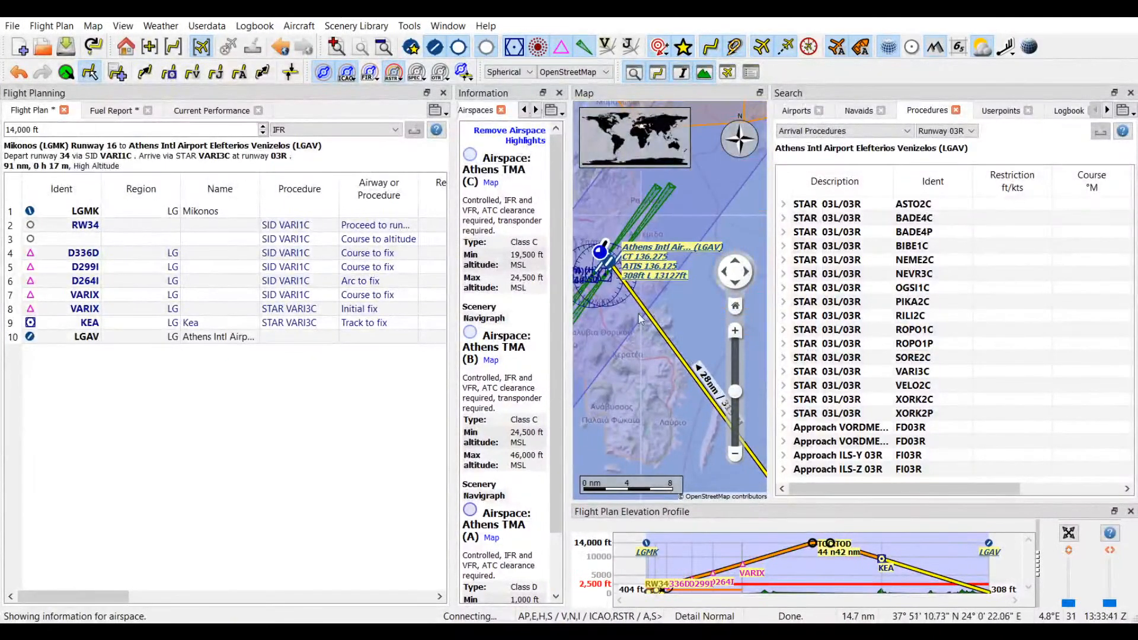
# Step: Inspect the Athens runways on the map, preview approach ILS-Y 03R (FI03R) and insert it into the flight plan
pyautogui.click(735, 331)
pyautogui.moveTo(638, 244); pyautogui.dragTo(735, 332)
pyautogui.click(735, 331)
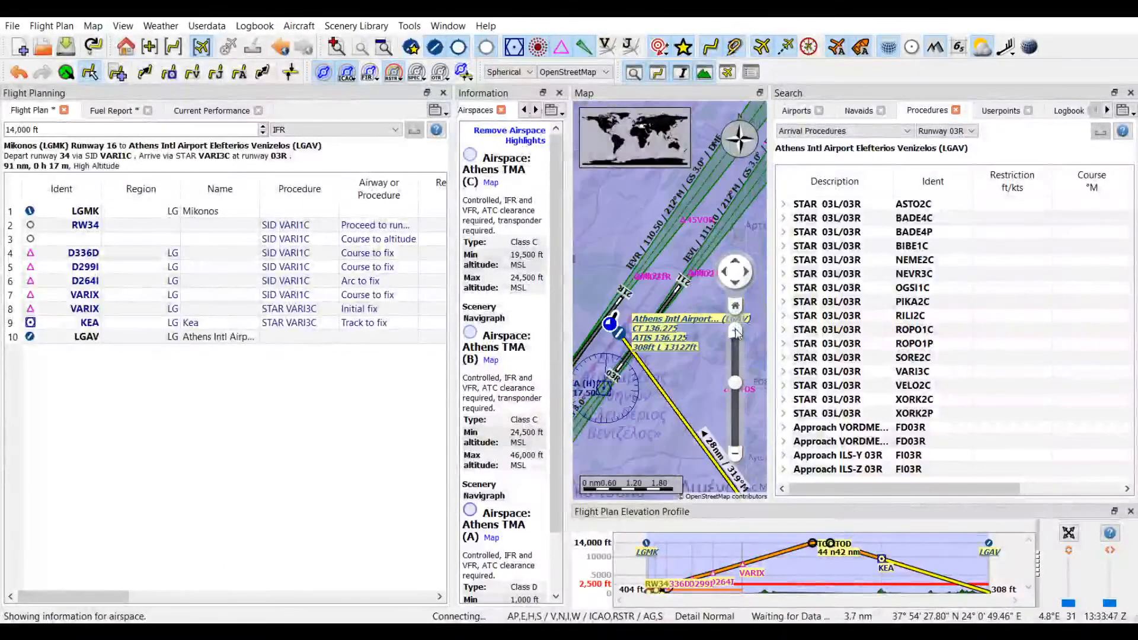
pyautogui.moveTo(642, 407); pyautogui.dragTo(636, 326)
pyautogui.click(735, 455)
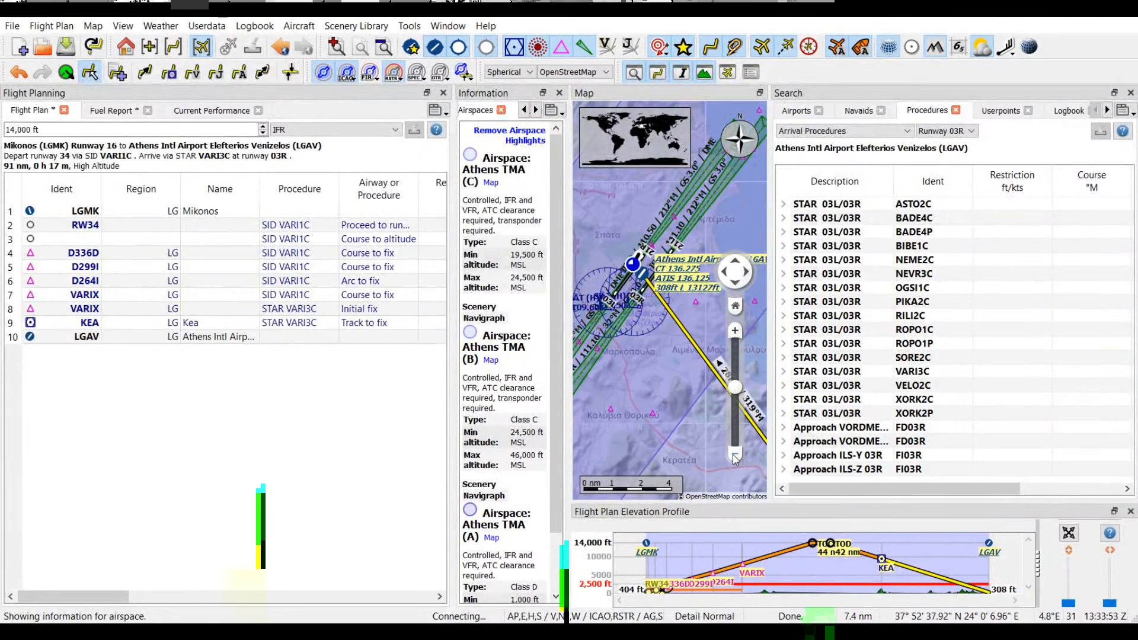
pyautogui.click(838, 456)
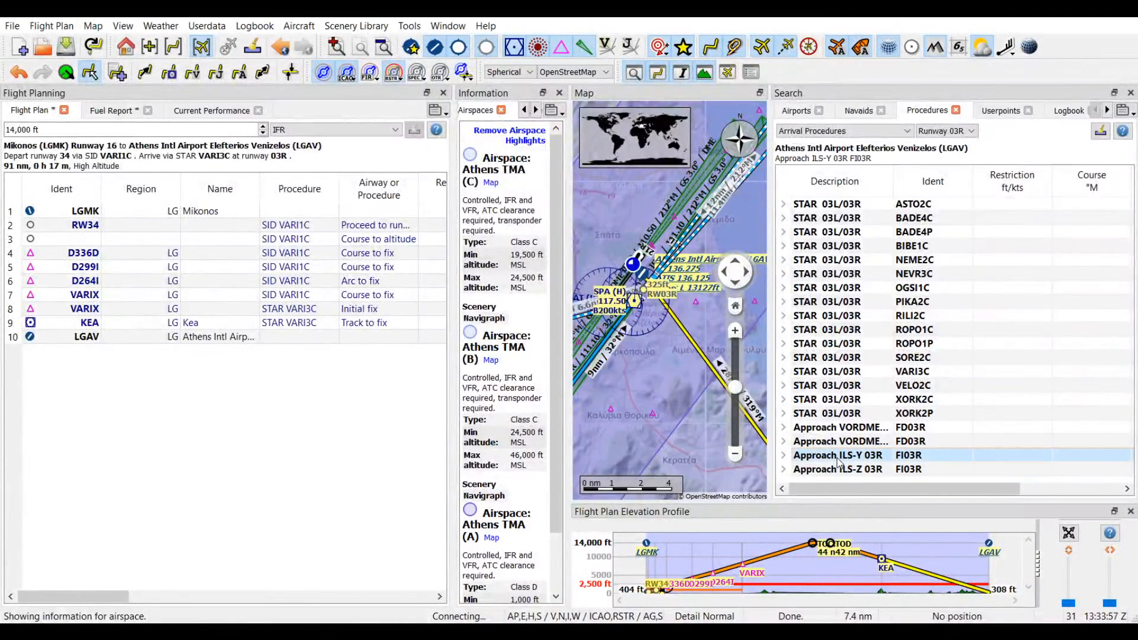
pyautogui.click(736, 456)
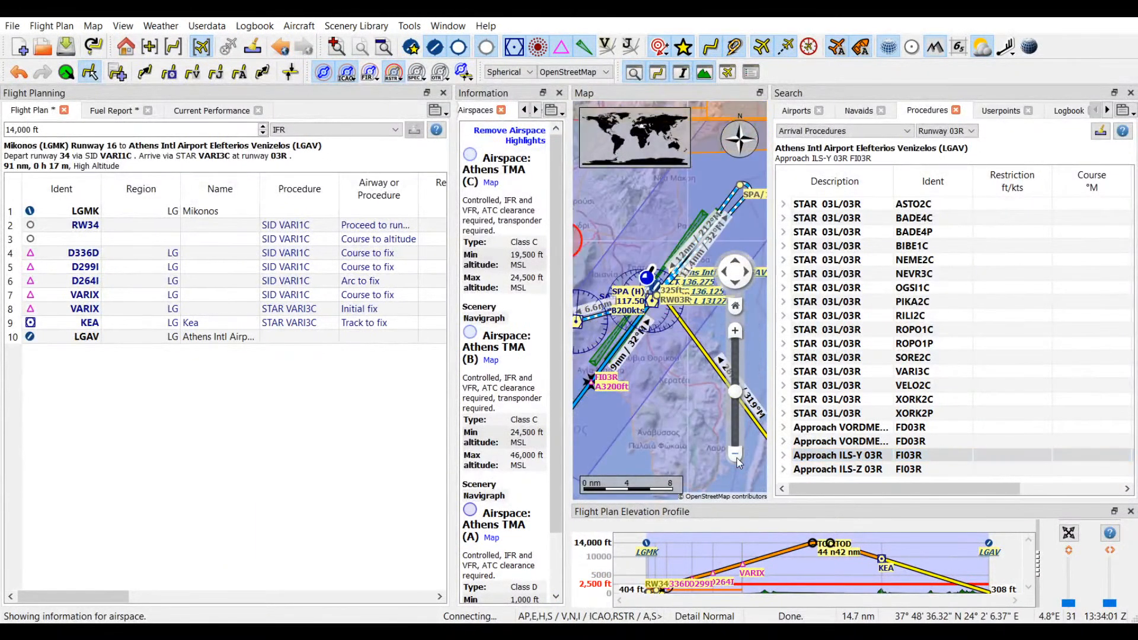
pyautogui.click(736, 455)
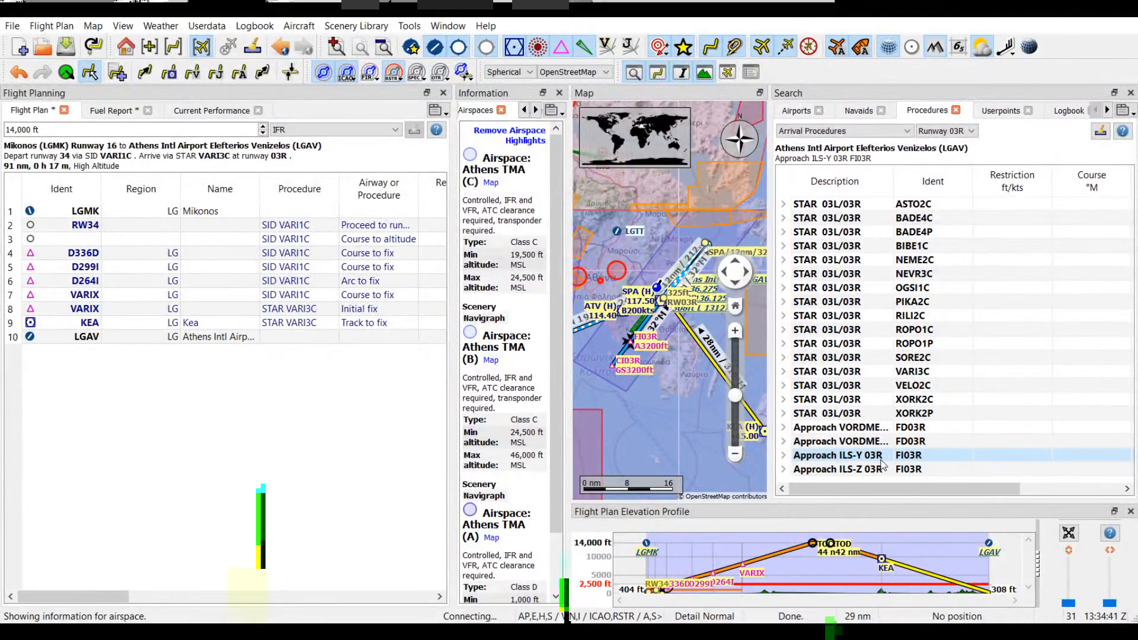
pyautogui.click(882, 306)
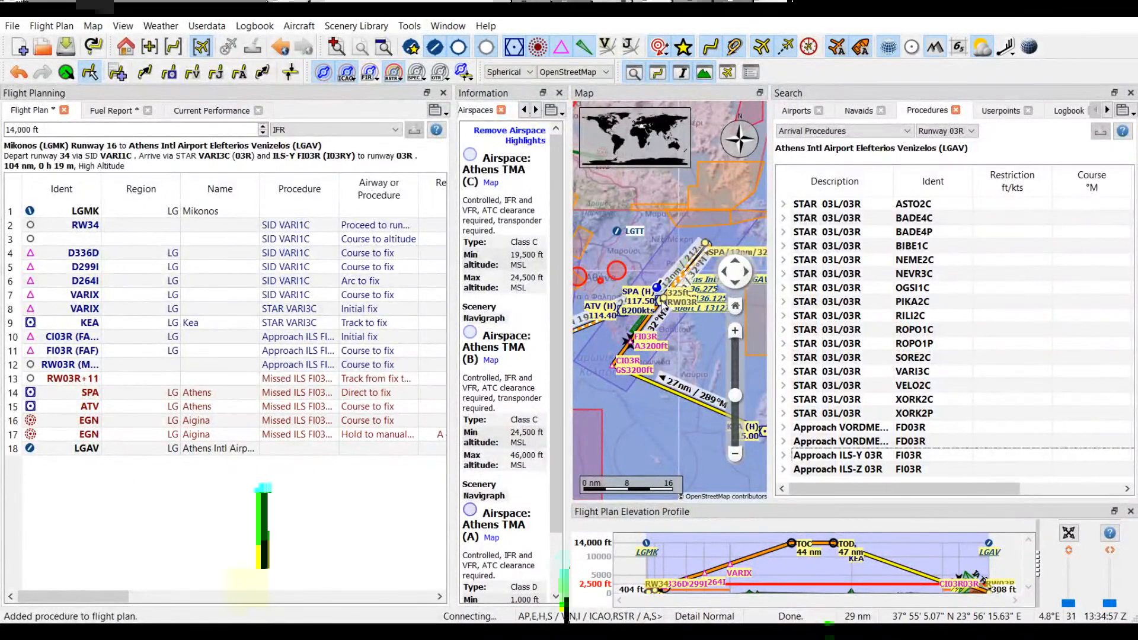
# Step: Review the route on the map from the ILS-Y 03R approach at Athens back to Mikonos
pyautogui.click(736, 455)
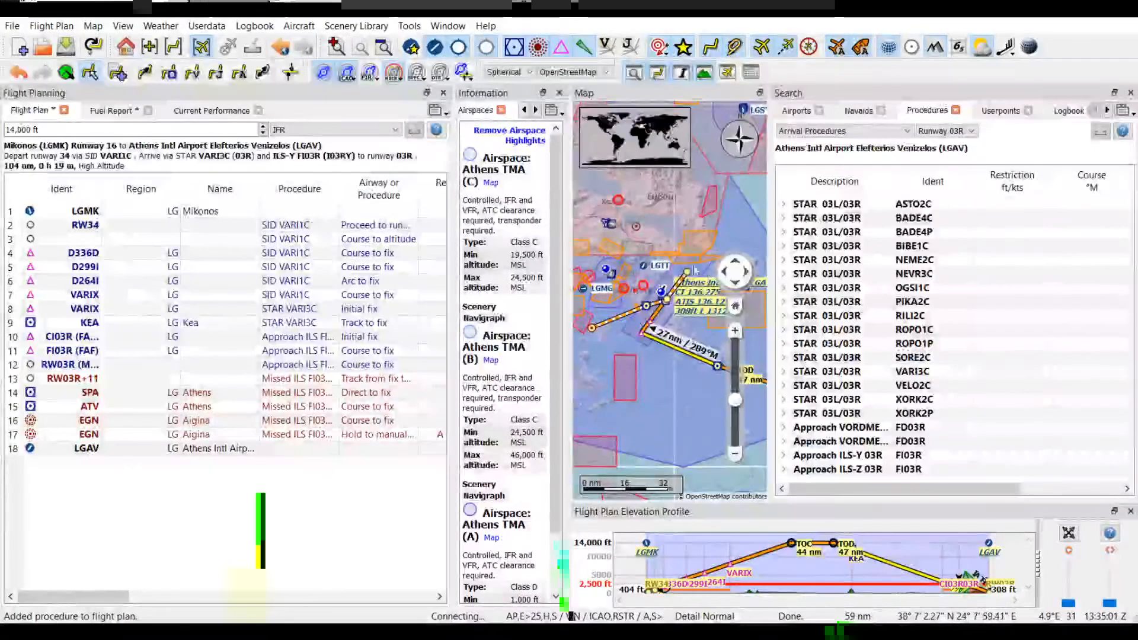
pyautogui.moveTo(673, 397); pyautogui.dragTo(584, 350)
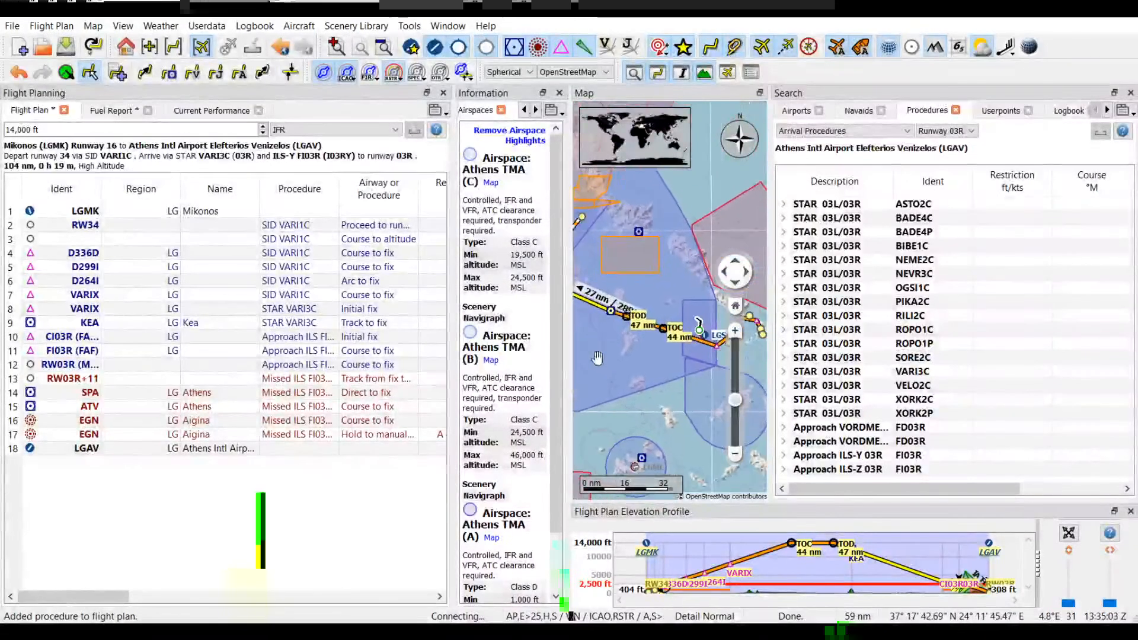
pyautogui.moveTo(664, 367); pyautogui.dragTo(652, 396)
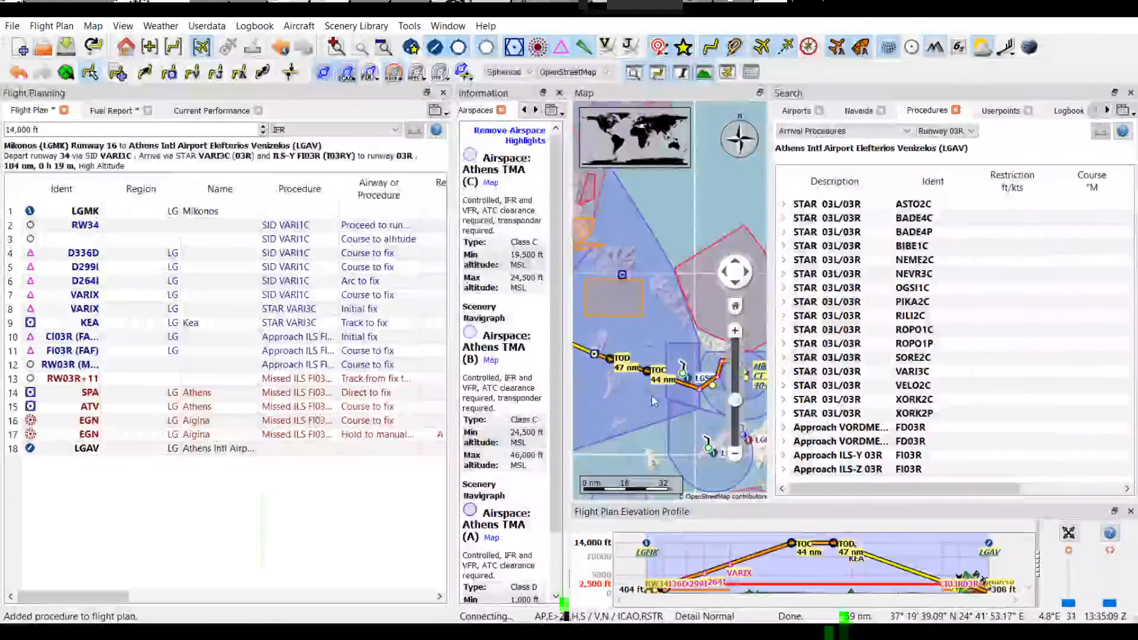
# Step: Open the file commands for the planned flight
pyautogui.click(13, 27)
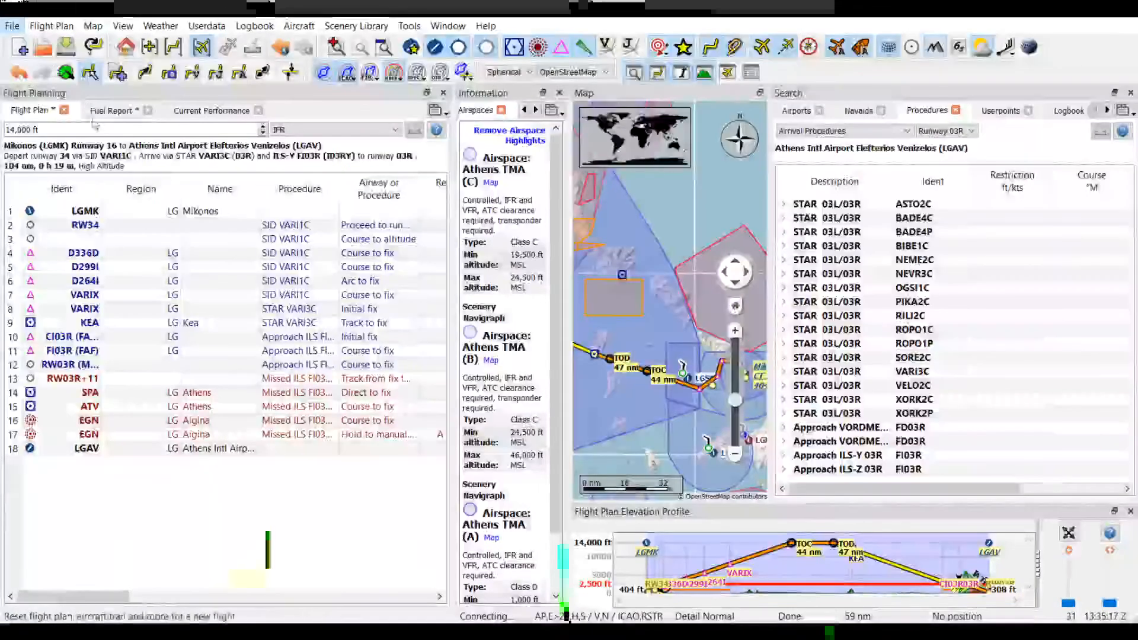